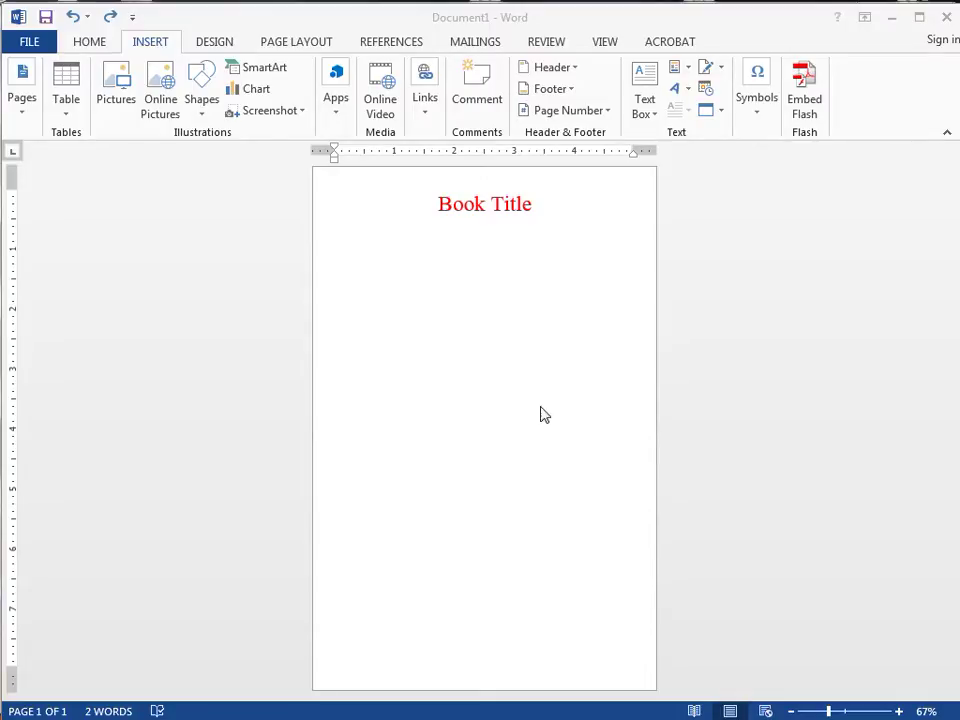
Review the custom paper size and the margins in the document's page setup
{"action": "left_click", "coordinate": [306, 40]}
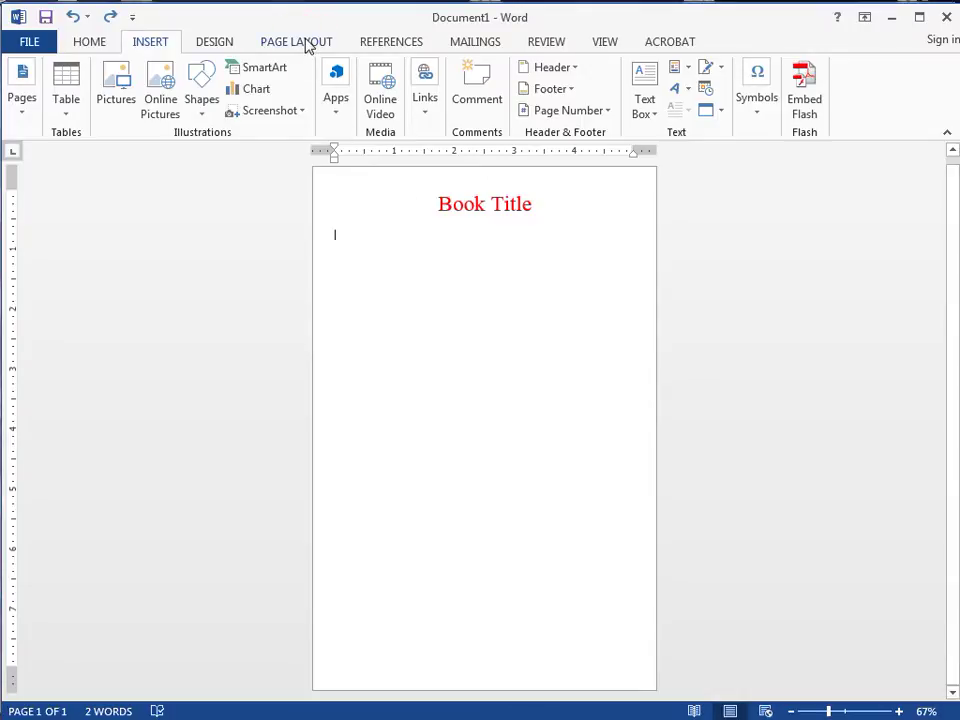
{"action": "left_click", "coordinate": [305, 42]}
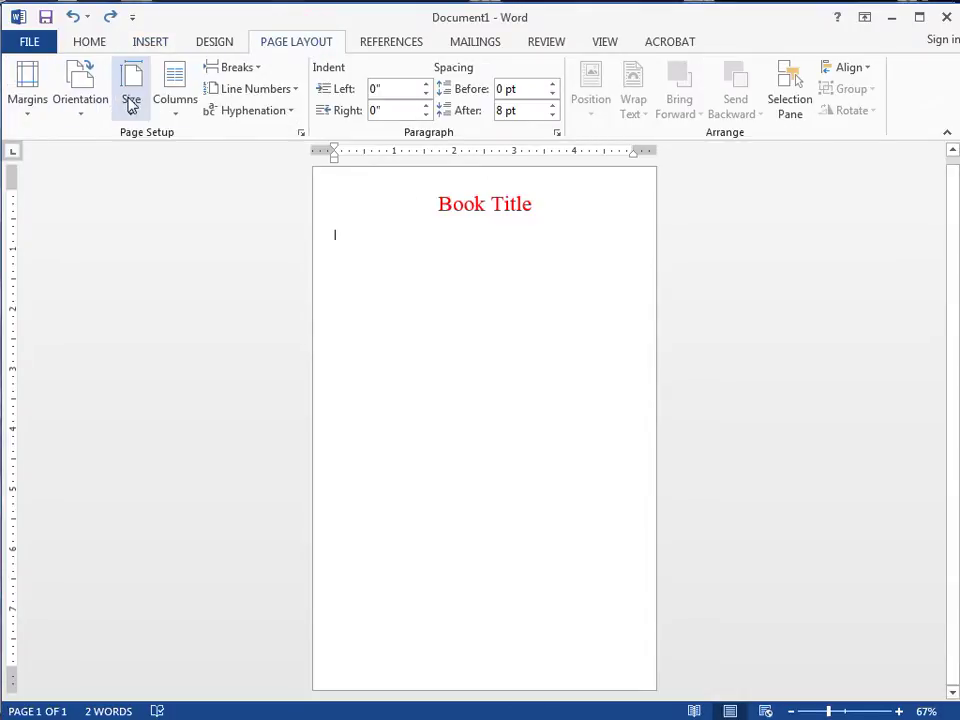
{"action": "left_click", "coordinate": [130, 102]}
{"action": "left_click", "coordinate": [191, 712]}
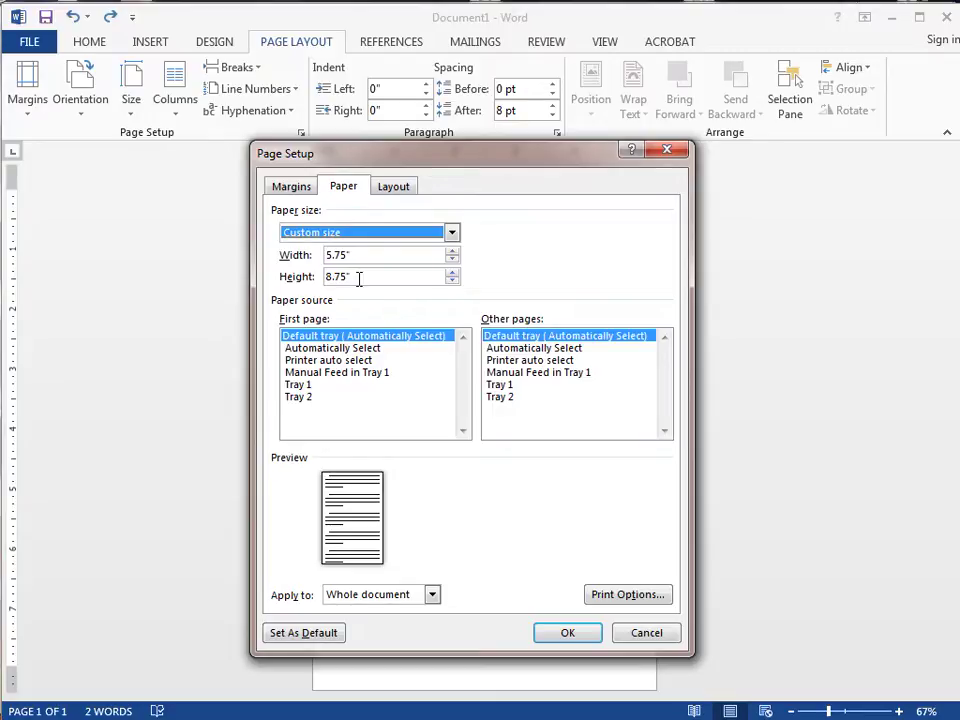
{"action": "left_click", "coordinate": [296, 189]}
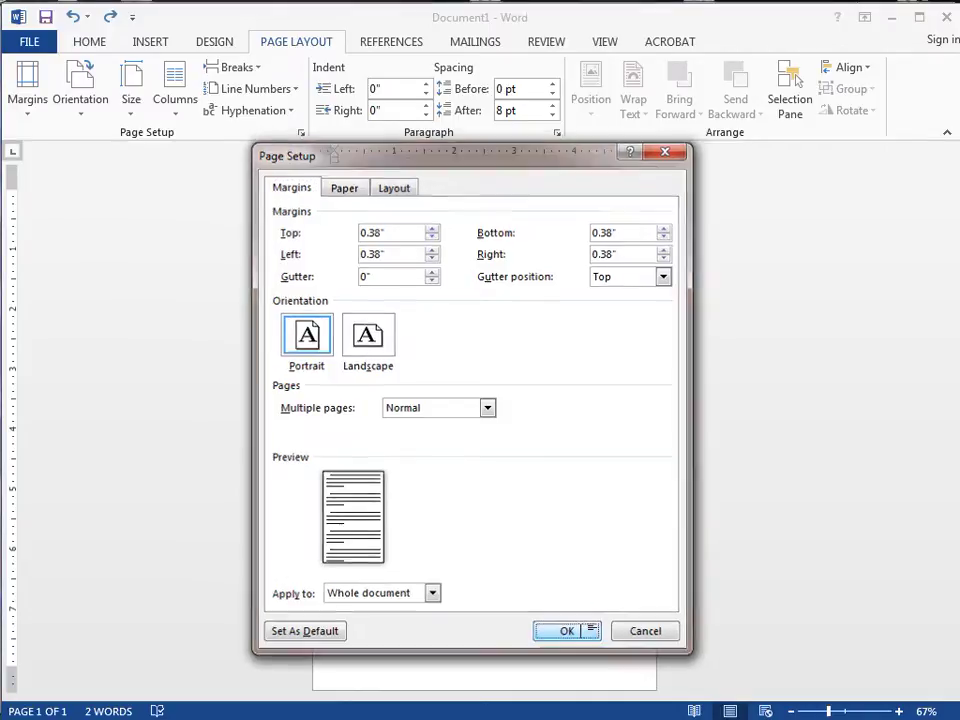
{"action": "left_click", "coordinate": [567, 633]}
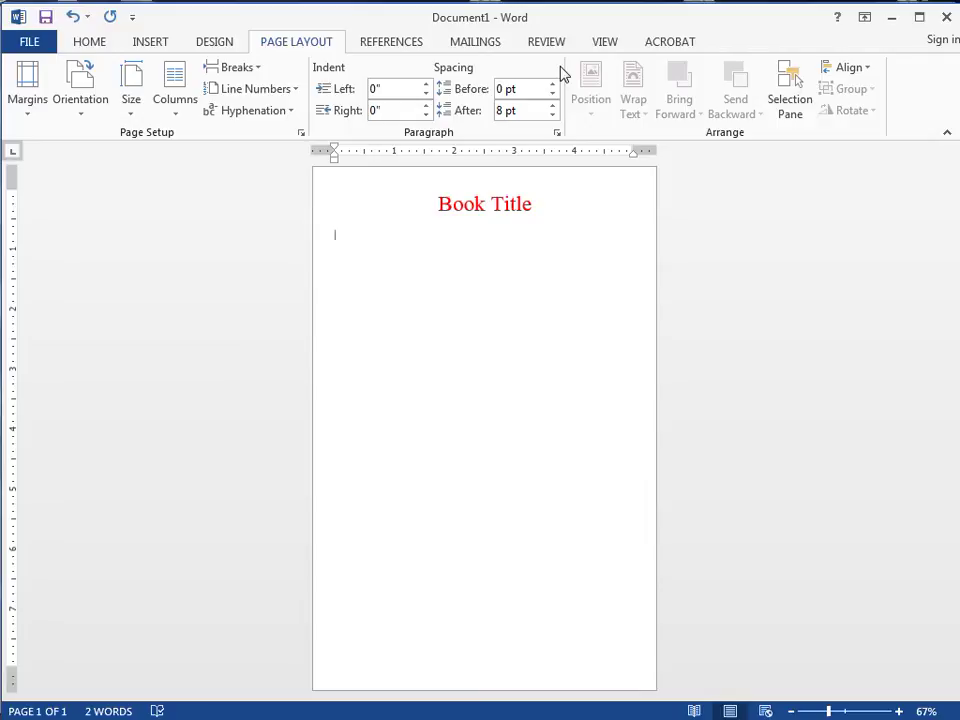
Show the drawing gridlines on the page
{"action": "left_click", "coordinate": [606, 45]}
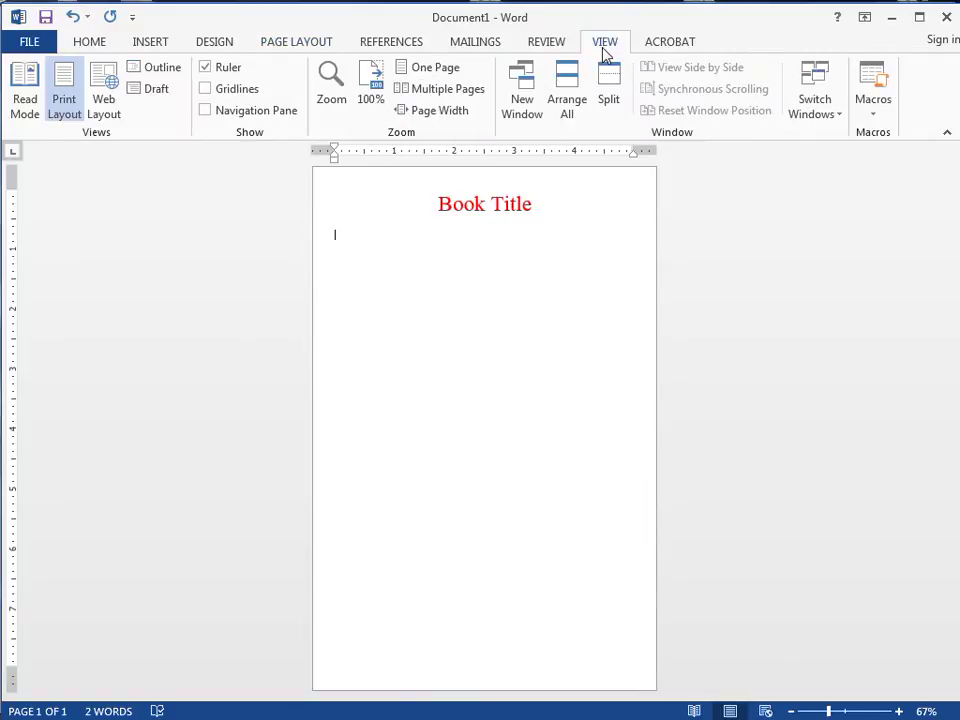
{"action": "left_click", "coordinate": [206, 88]}
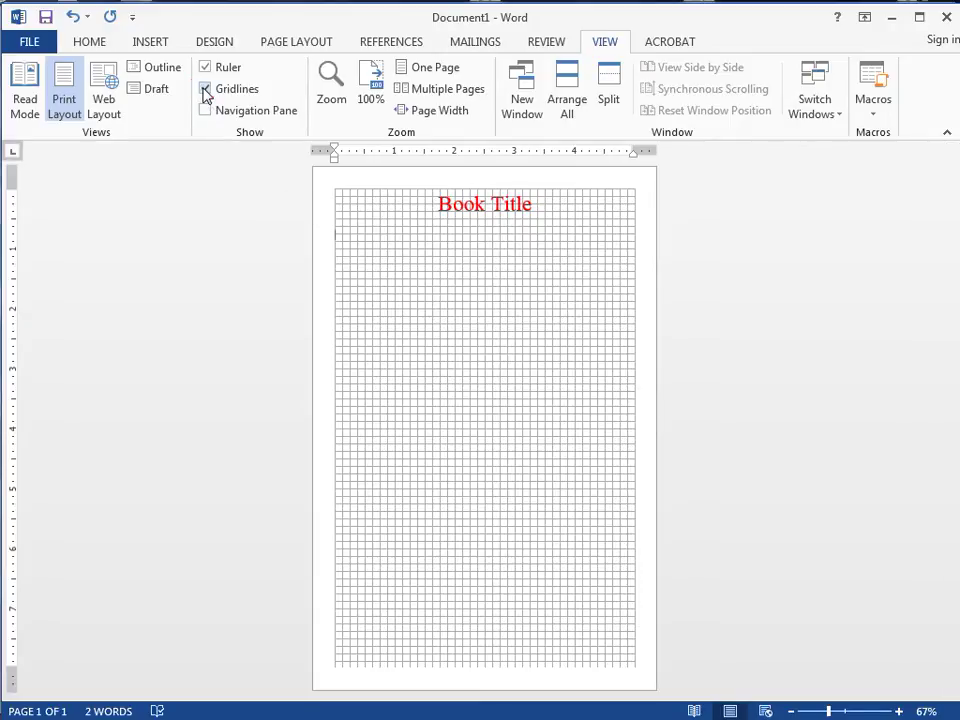
{"action": "left_click", "coordinate": [205, 89]}
{"action": "left_click", "coordinate": [205, 89]}
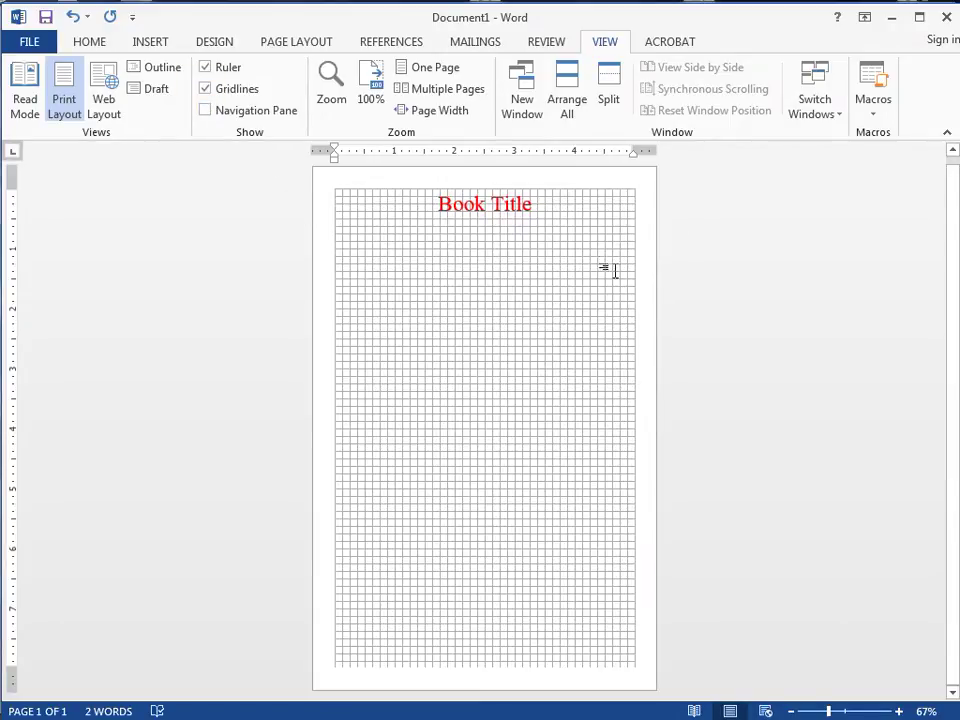
{"action": "left_click", "coordinate": [491, 205]}
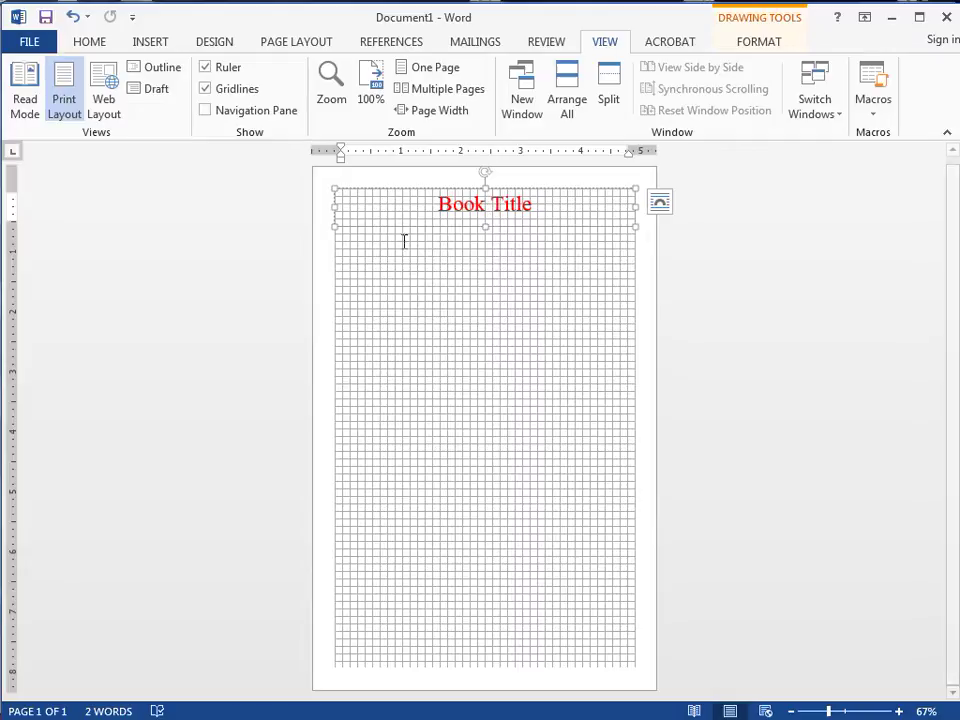
{"action": "left_click", "coordinate": [464, 263]}
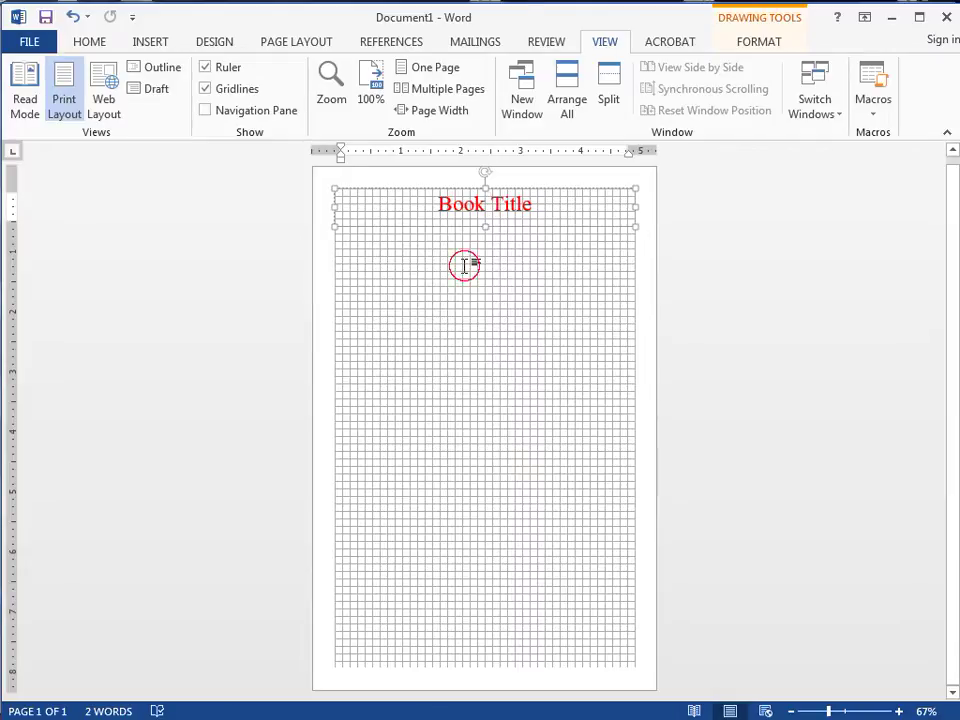
{"action": "left_click", "coordinate": [489, 205]}
{"action": "left_click", "coordinate": [475, 316]}
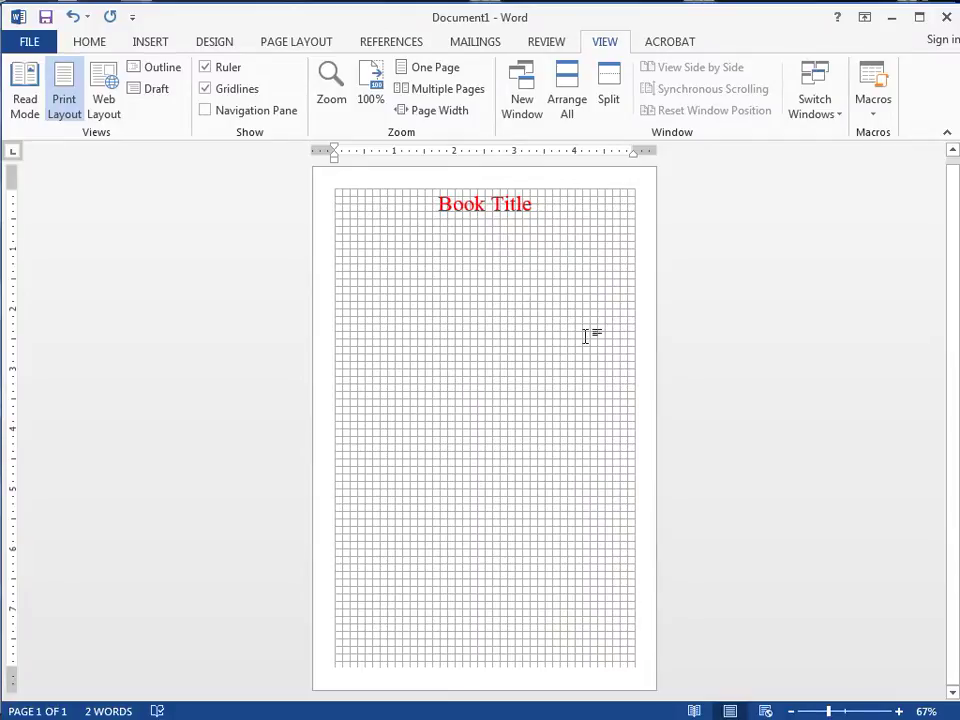
Insert the Cover Image picture from the Book Cover Artwork folder below the book title
{"action": "left_click", "coordinate": [148, 44]}
{"action": "left_click", "coordinate": [120, 88]}
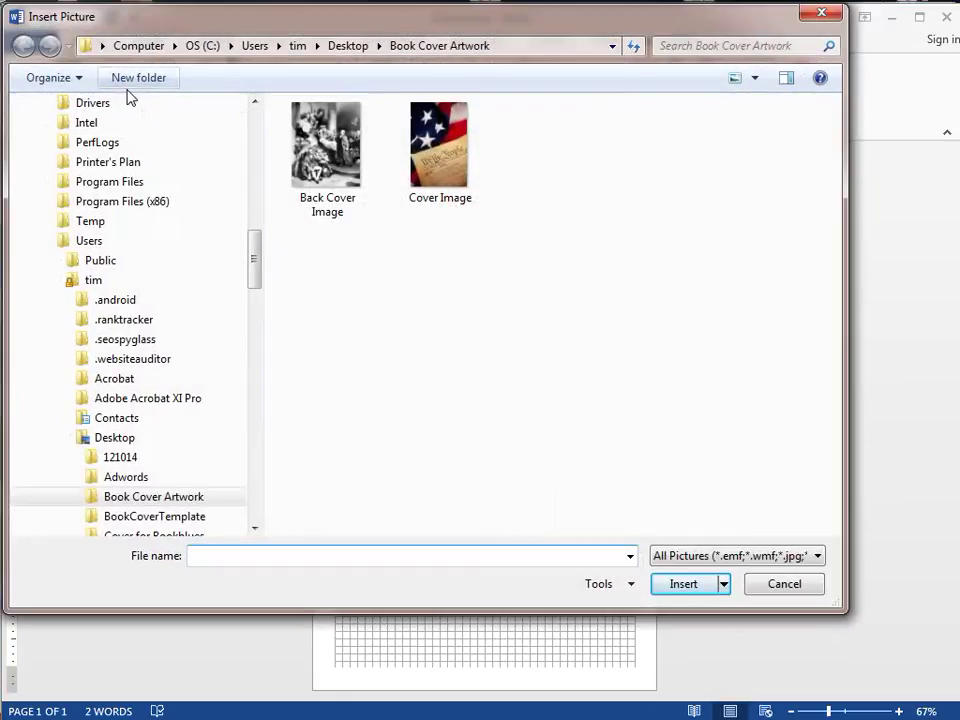
{"action": "left_click", "coordinate": [428, 167]}
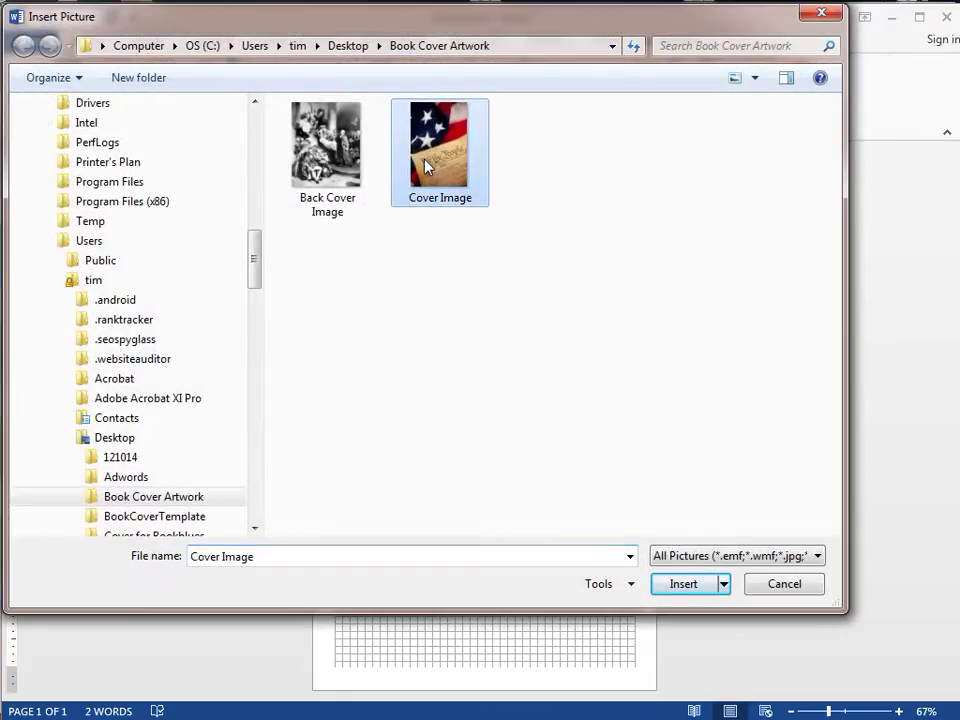
{"action": "left_click", "coordinate": [681, 583]}
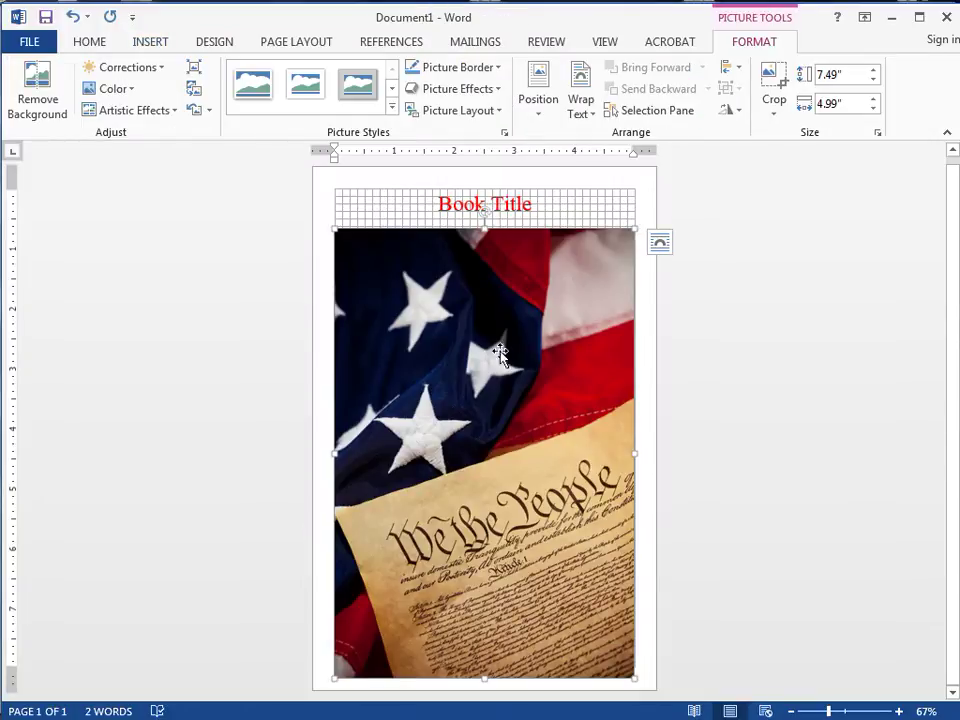
Give the cover picture Square text wrapping and fix its position on the page
{"action": "left_click", "coordinate": [470, 300]}
{"action": "mouse_move", "coordinate": [470, 300]}
{"action": "left_mouse_down"}
{"action": "mouse_move", "coordinate": [463, 293]}
{"action": "mouse_move", "coordinate": [476, 284]}
{"action": "left_mouse_up"}
{"action": "left_click", "coordinate": [658, 244]}
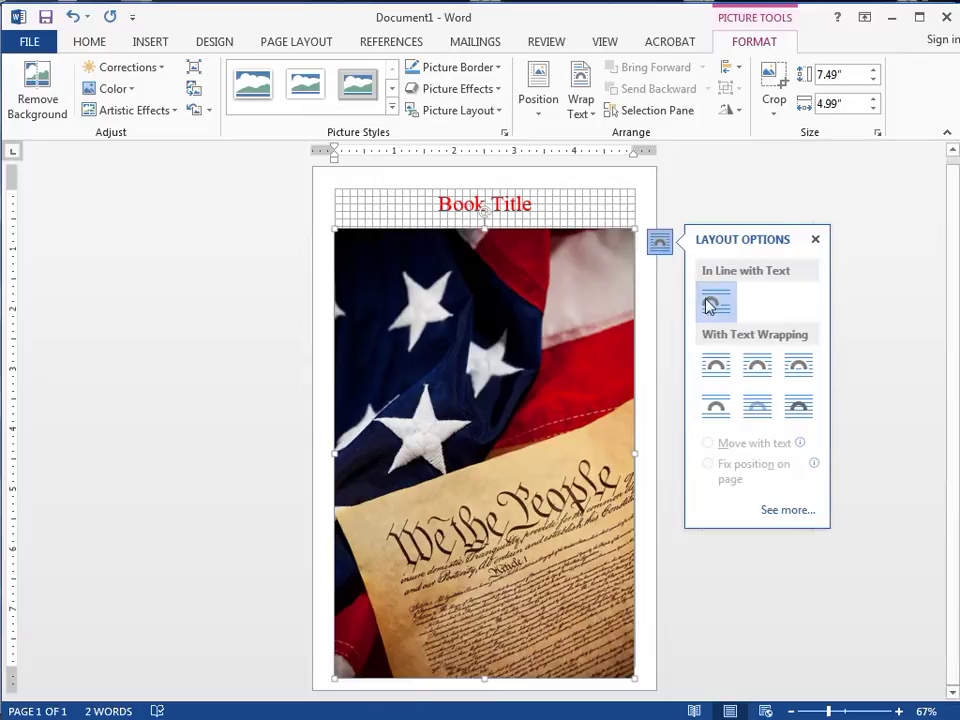
{"action": "left_click", "coordinate": [722, 362]}
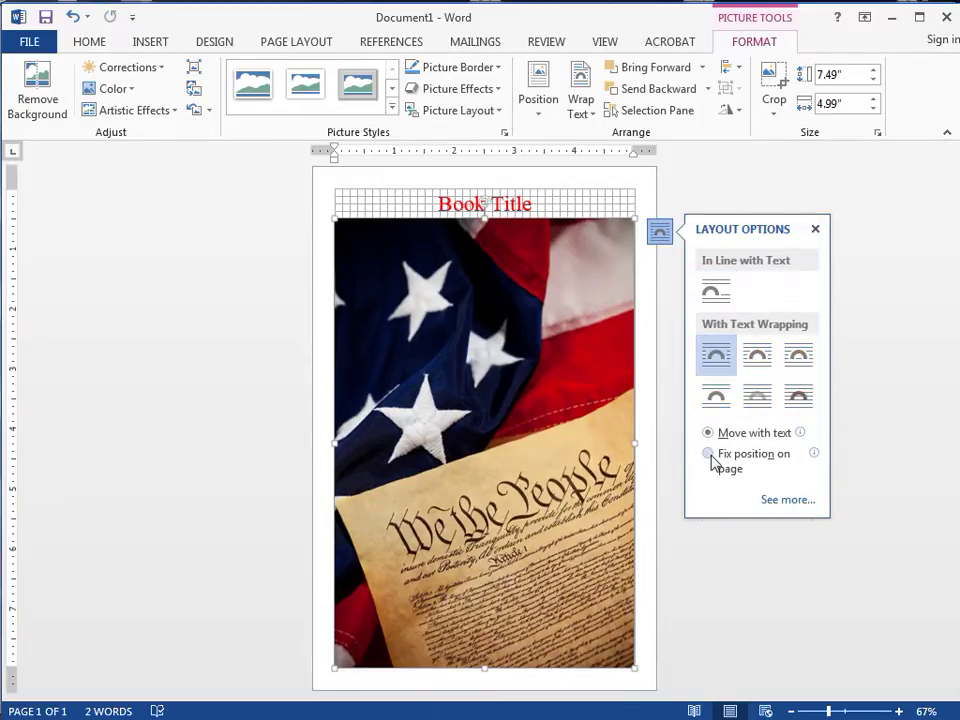
{"action": "left_click", "coordinate": [708, 454]}
Move and enlarge the cover picture to about 8.76" high by 5.84" wide so it fills the page, and send it to the back
{"action": "left_click_drag", "start_coordinate": [530, 416], "coordinate": [508, 366]}
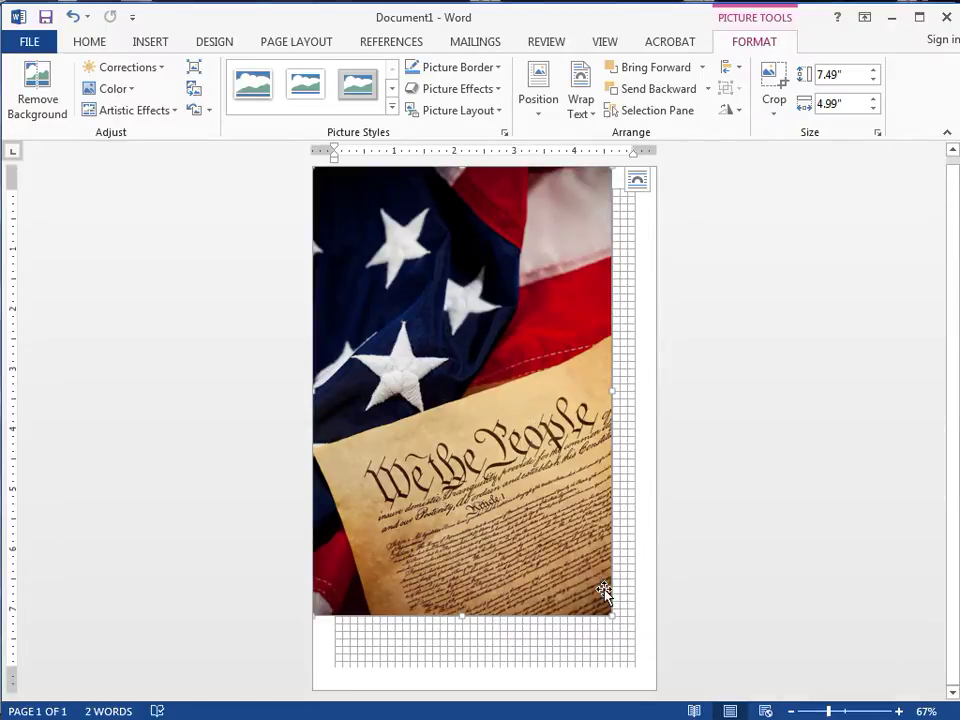
{"action": "left_click_drag", "start_coordinate": [612, 613], "coordinate": [650, 690]}
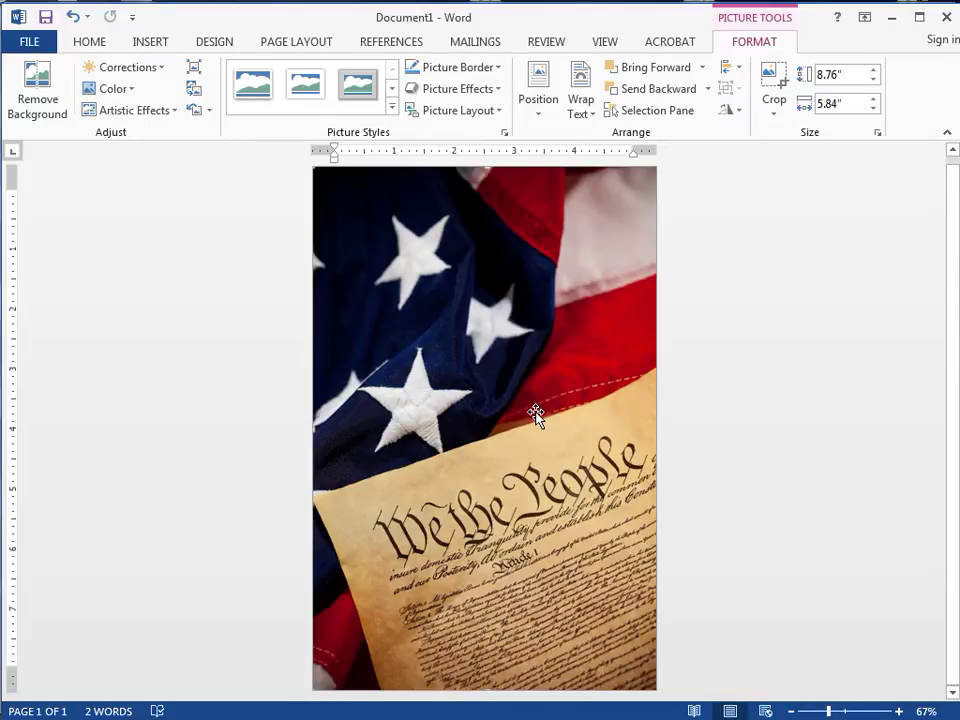
{"action": "right_click", "coordinate": [510, 369]}
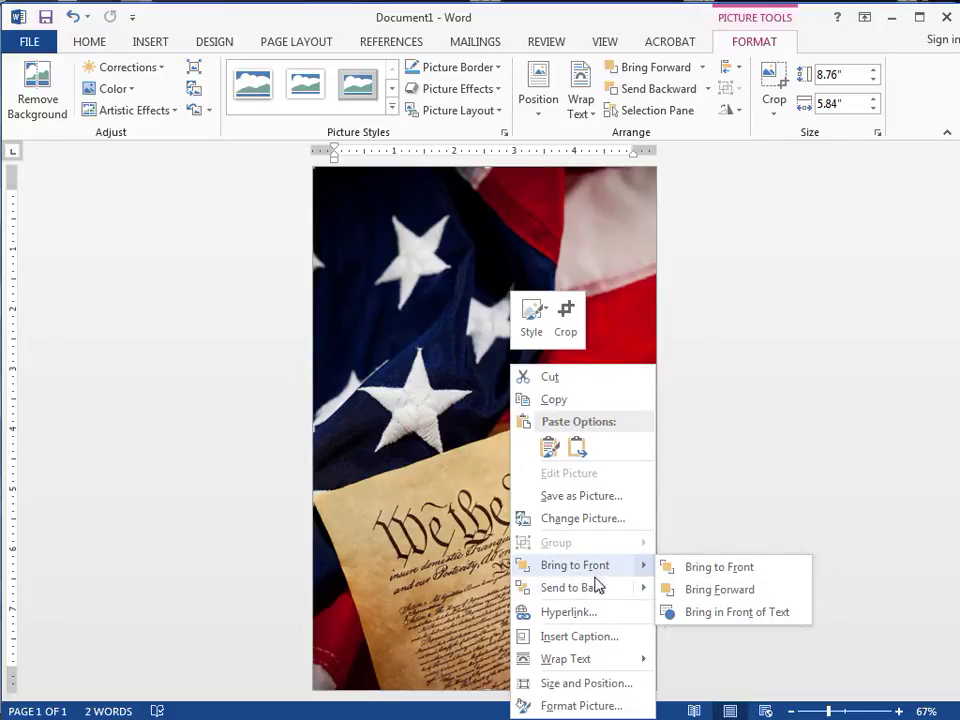
{"action": "mouse_move", "coordinate": [594, 590]}
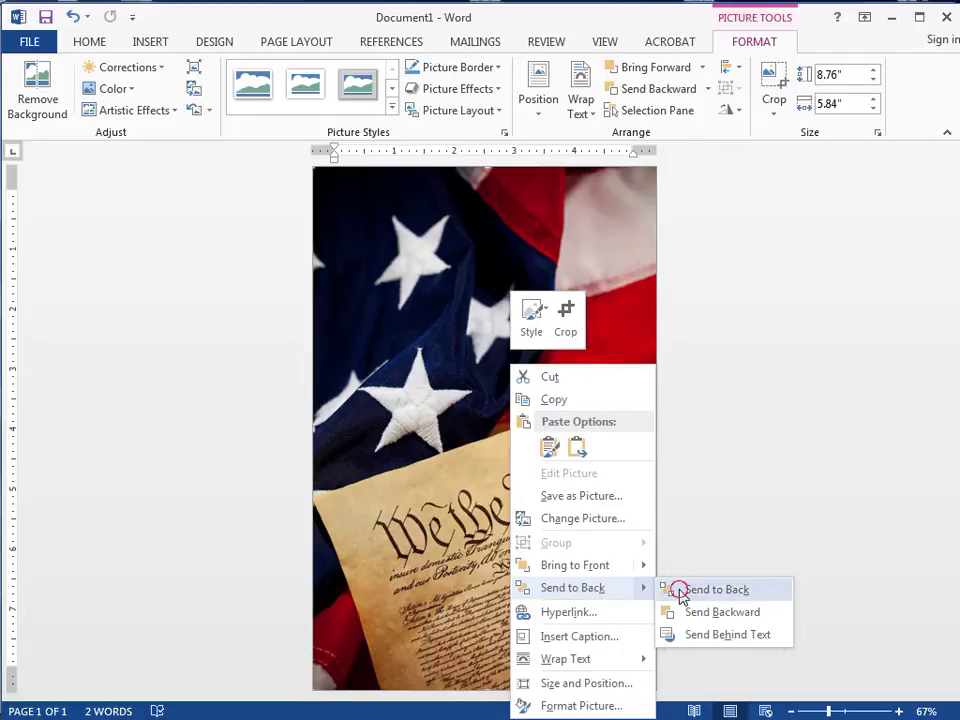
{"action": "left_click", "coordinate": [682, 592]}
Duplicate the Book Title text box and place the copy centred near the page's lower edge
{"action": "left_click", "coordinate": [483, 207]}
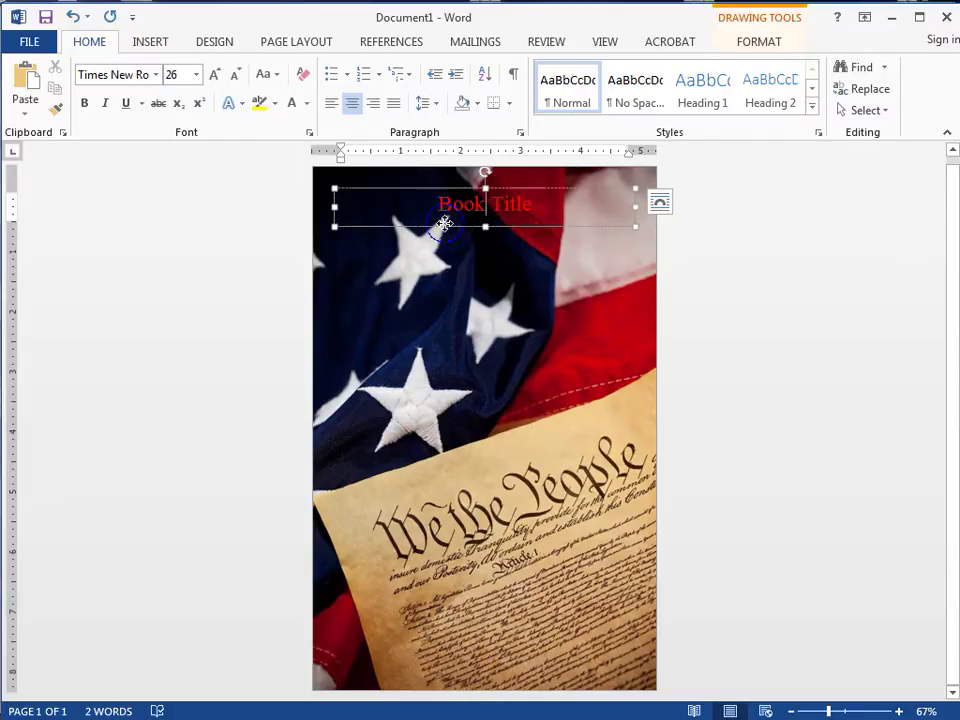
{"action": "right_click", "coordinate": [446, 226]}
{"action": "left_click", "coordinate": [488, 259]}
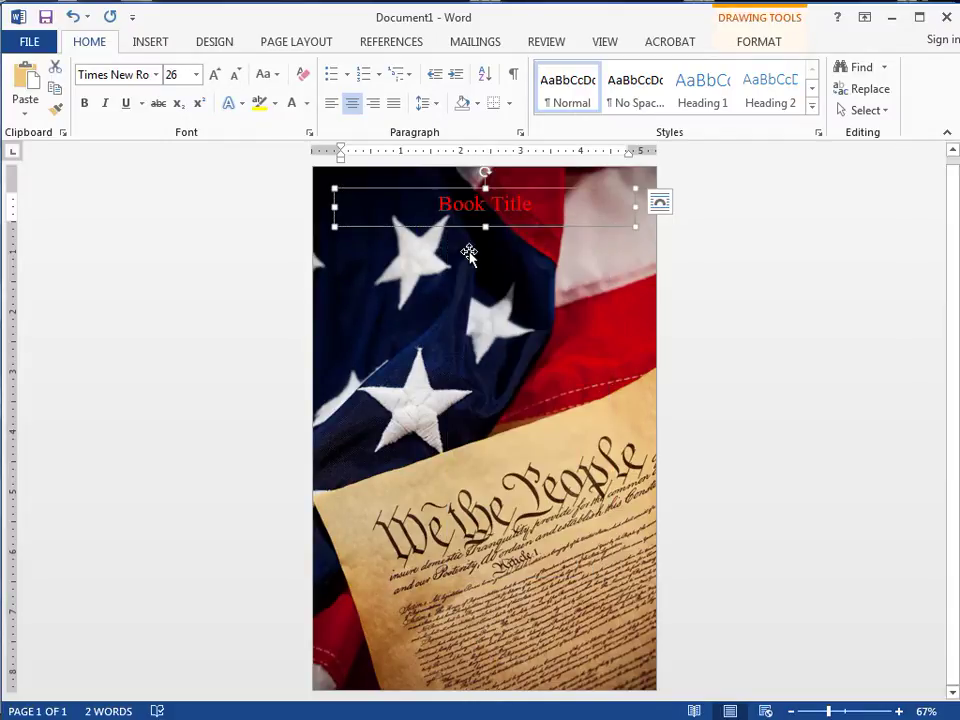
{"action": "left_click", "coordinate": [454, 321]}
{"action": "right_click", "coordinate": [456, 322]}
{"action": "left_click", "coordinate": [495, 404]}
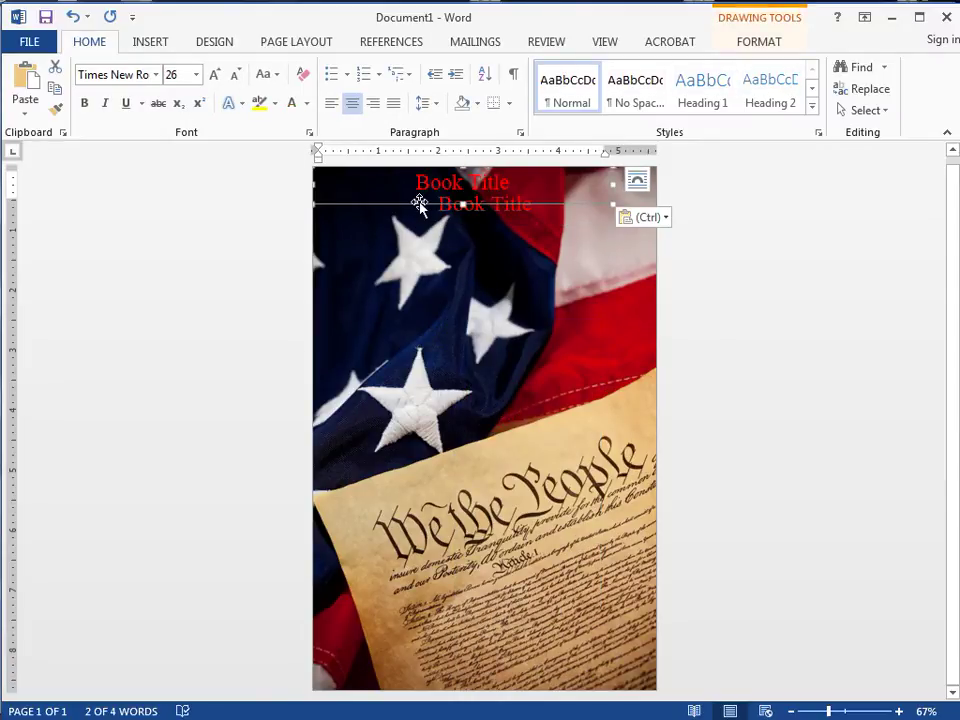
{"action": "left_click_drag", "start_coordinate": [418, 203], "coordinate": [445, 656]}
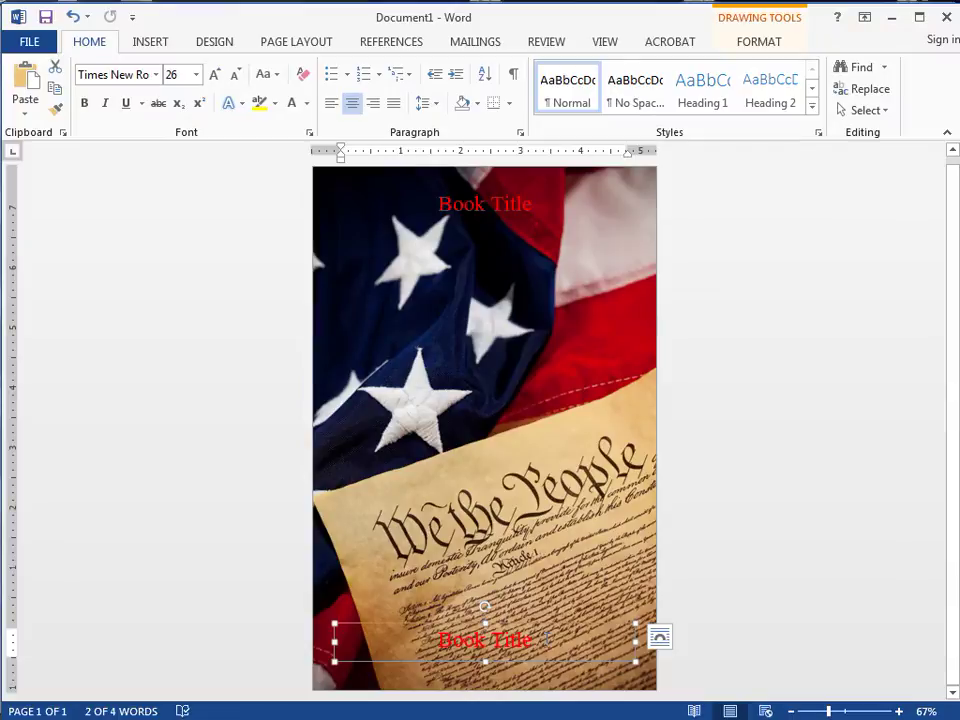
Replace the text in the lower text box with "Author"
{"action": "triple_click", "coordinate": [463, 652]}
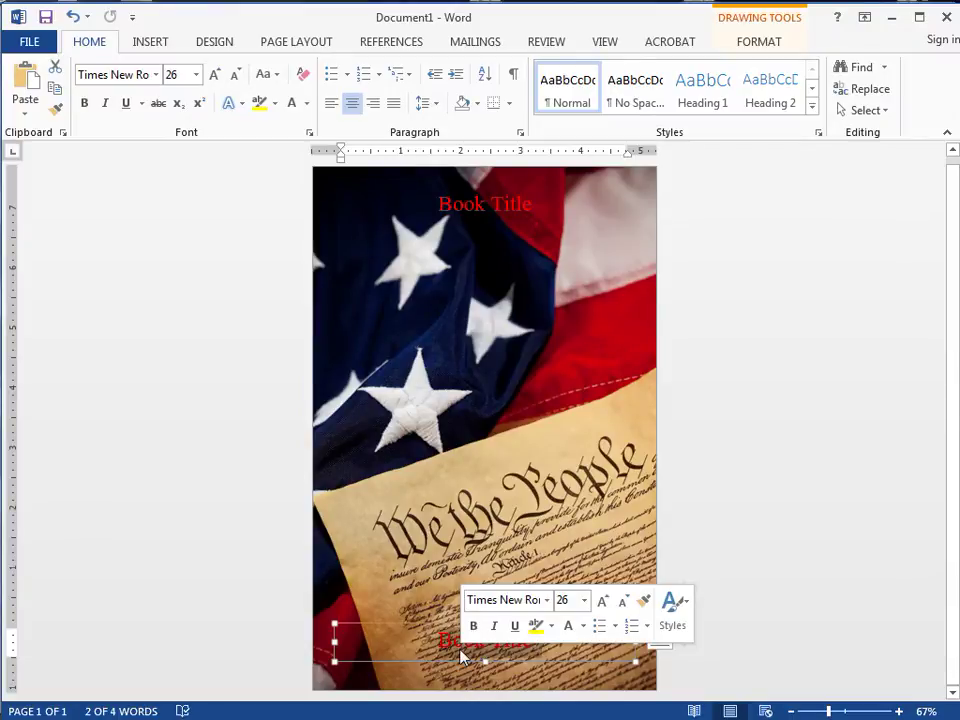
{"action": "type", "text": "Author"}
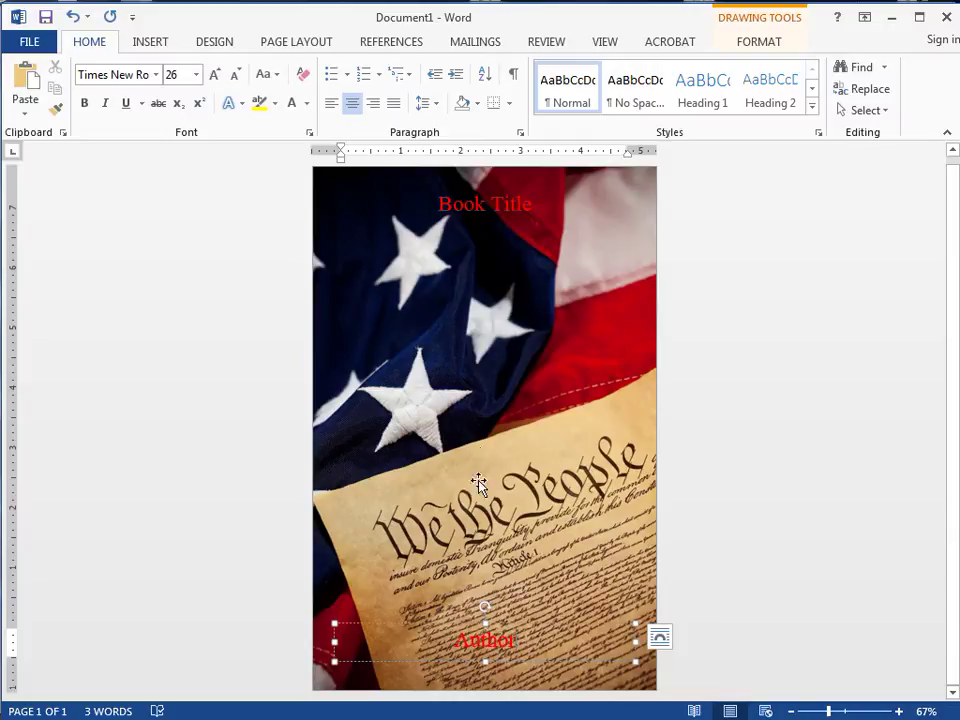
{"action": "left_click", "coordinate": [489, 307]}
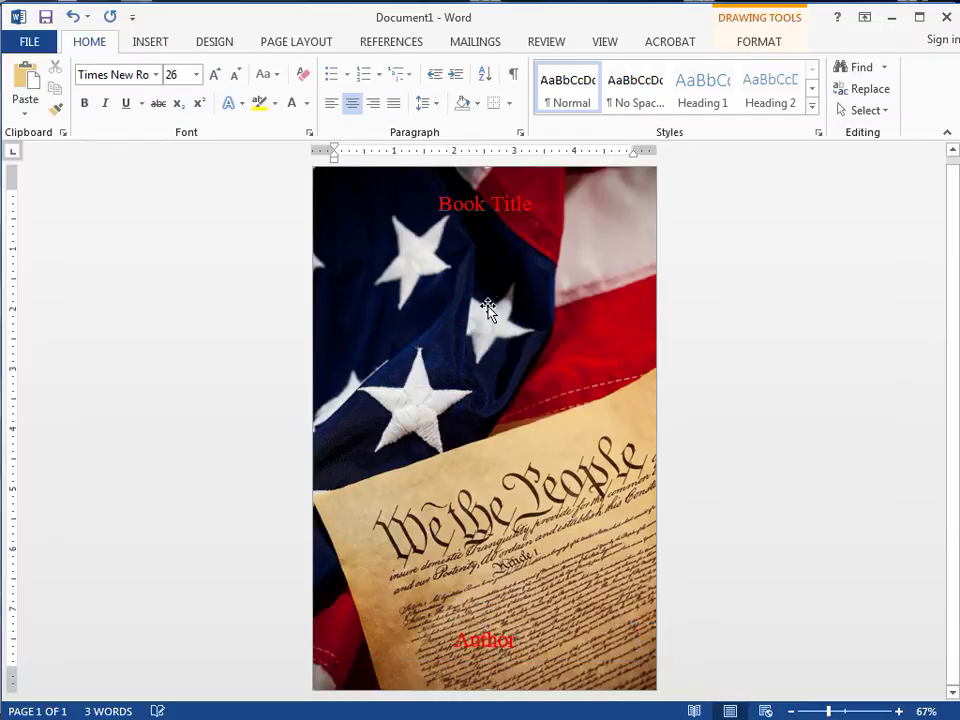
Change the font colour of the "Book Title" text to white
{"action": "left_click", "coordinate": [490, 206]}
{"action": "left_click_drag", "start_coordinate": [533, 204], "coordinate": [456, 213]}
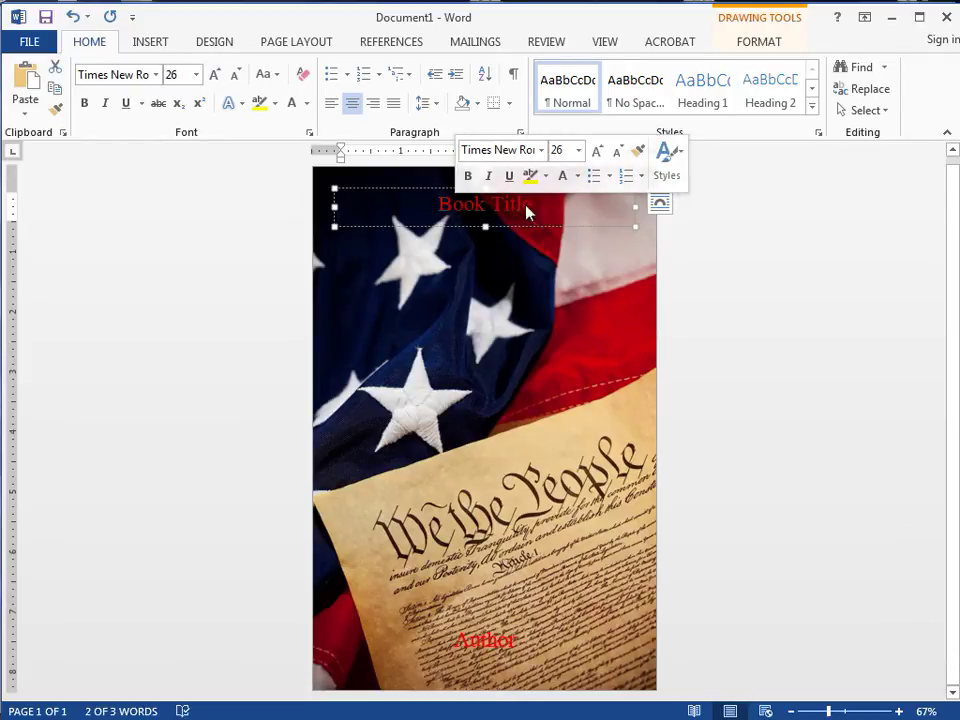
{"action": "left_click", "coordinate": [565, 177]}
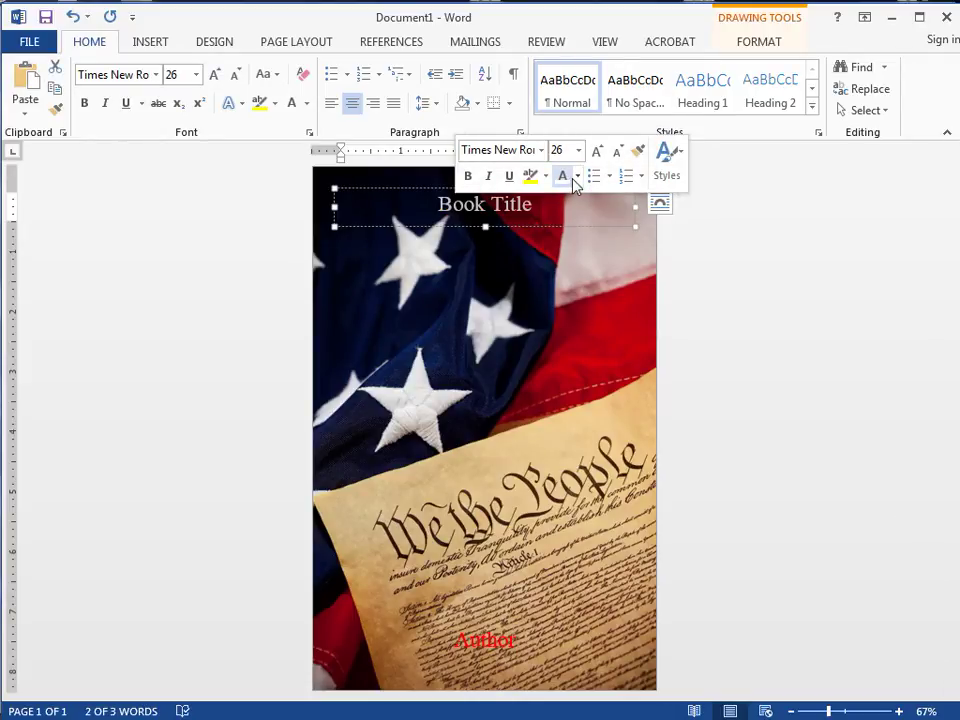
{"action": "left_click", "coordinate": [577, 177]}
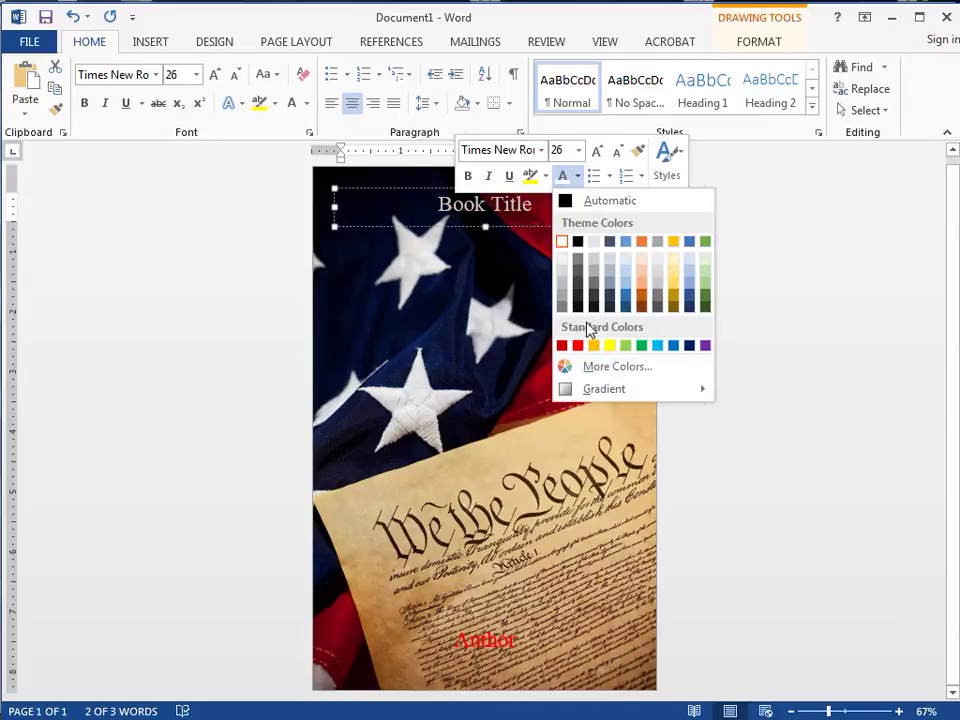
{"action": "left_click", "coordinate": [563, 242]}
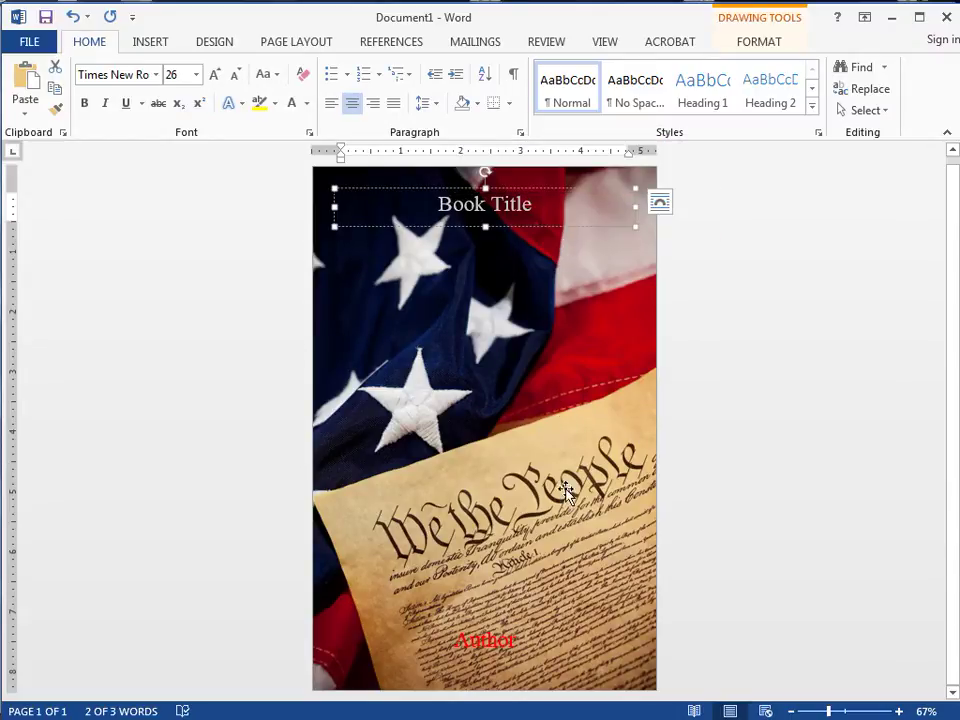
Change the font colour of the "Author" text to white and deselect the text box
{"action": "left_click", "coordinate": [522, 637]}
{"action": "left_click_drag", "start_coordinate": [522, 637], "coordinate": [454, 639]}
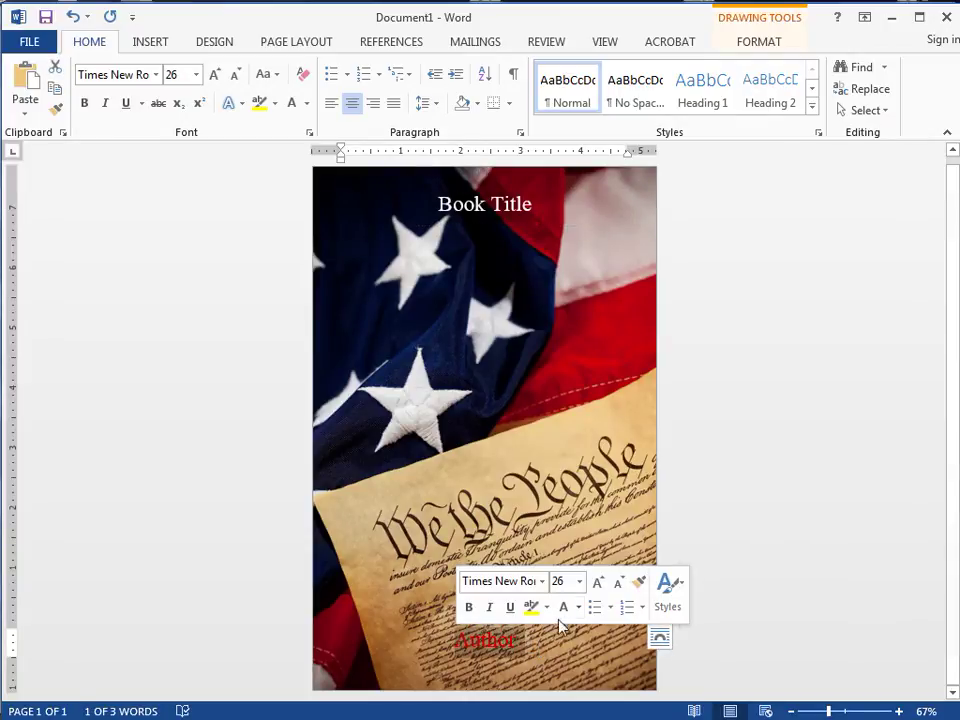
{"action": "left_click", "coordinate": [578, 607]}
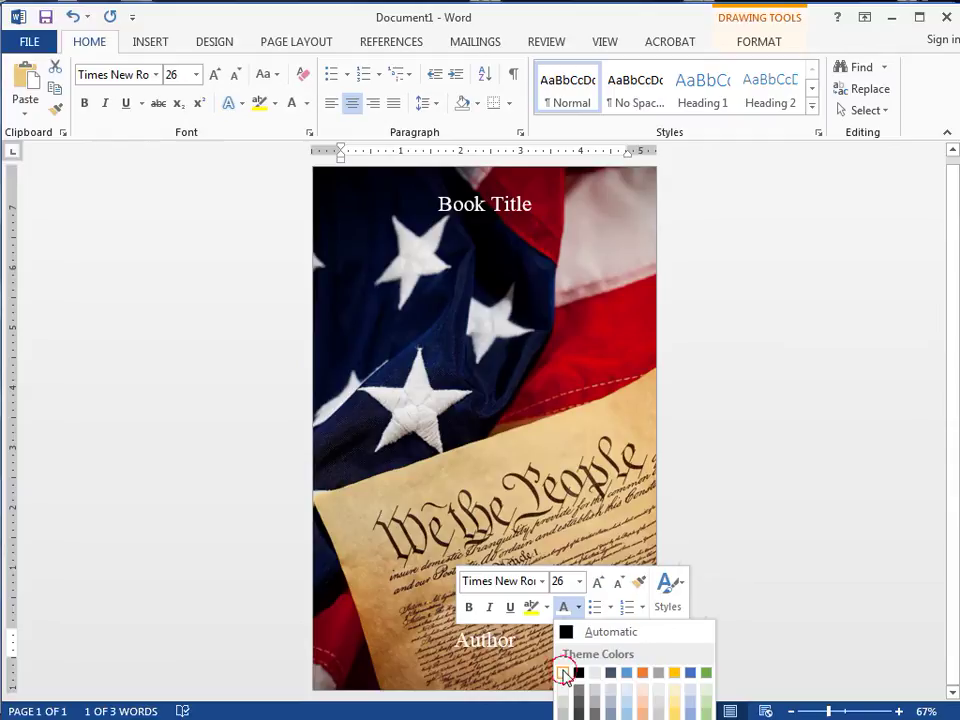
{"action": "left_click", "coordinate": [565, 672]}
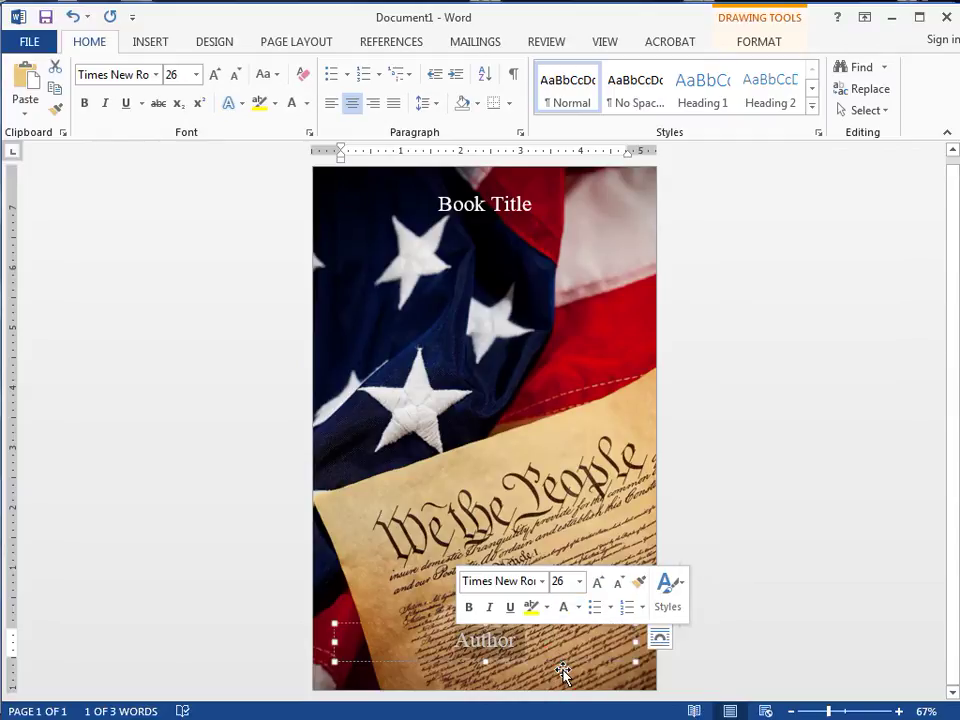
{"action": "left_click", "coordinate": [505, 493]}
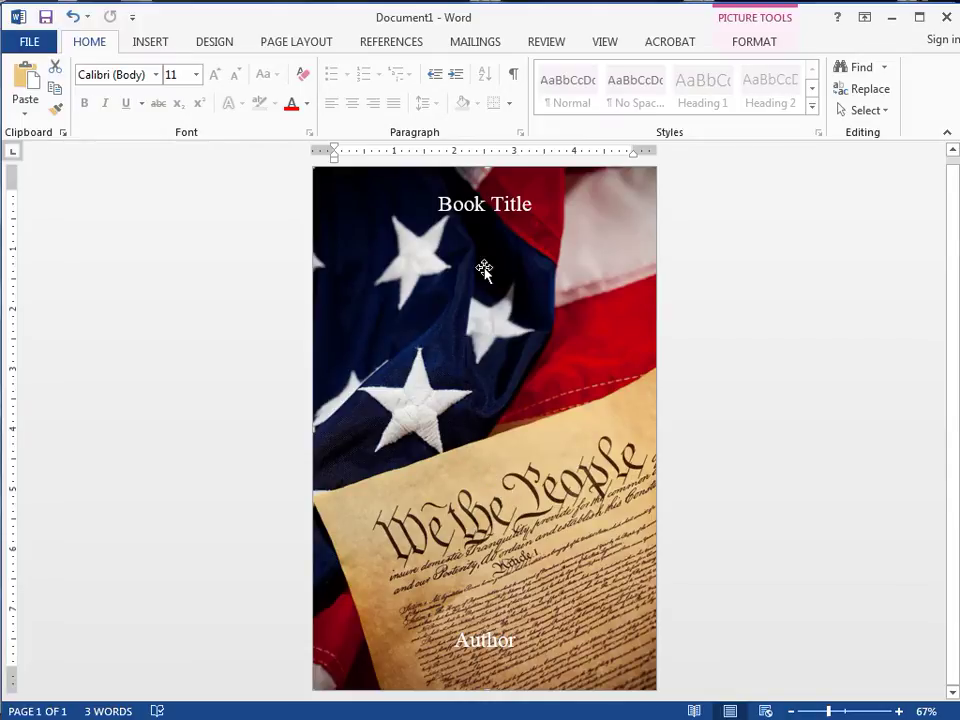
Reduce the height of the "Author" text box slightly
{"action": "left_click", "coordinate": [482, 208]}
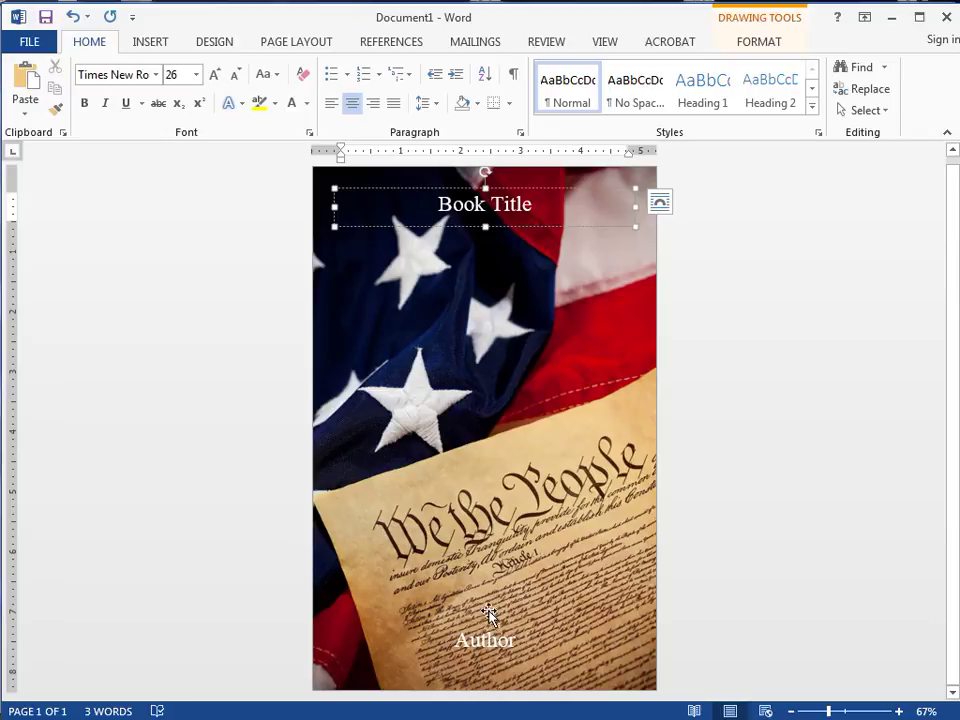
{"action": "left_click", "coordinate": [492, 645]}
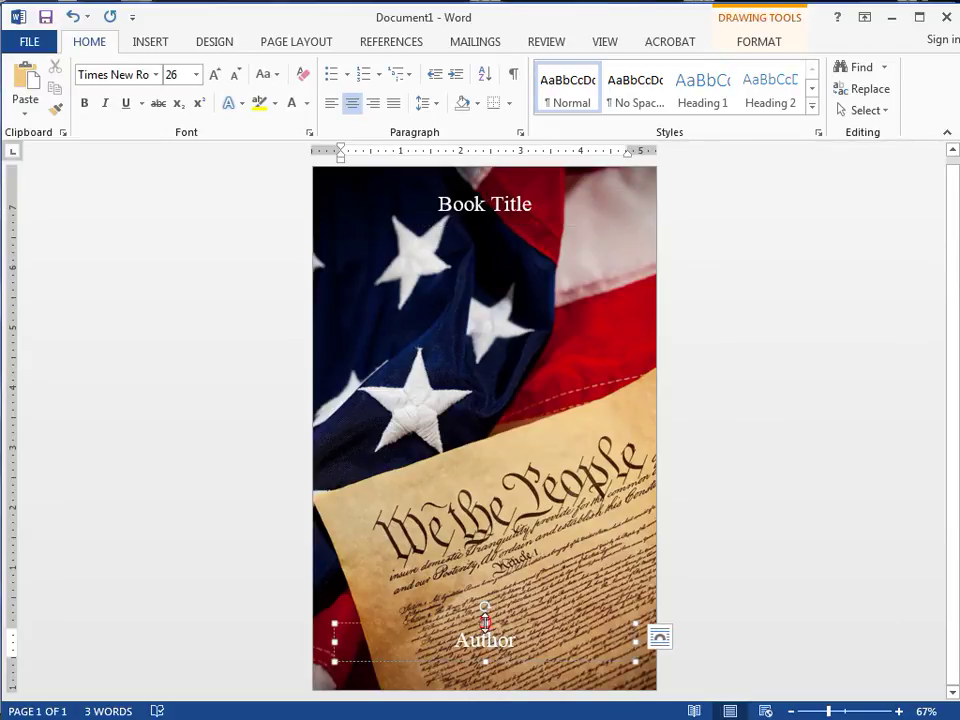
{"action": "left_click_drag", "start_coordinate": [484, 620], "coordinate": [490, 626]}
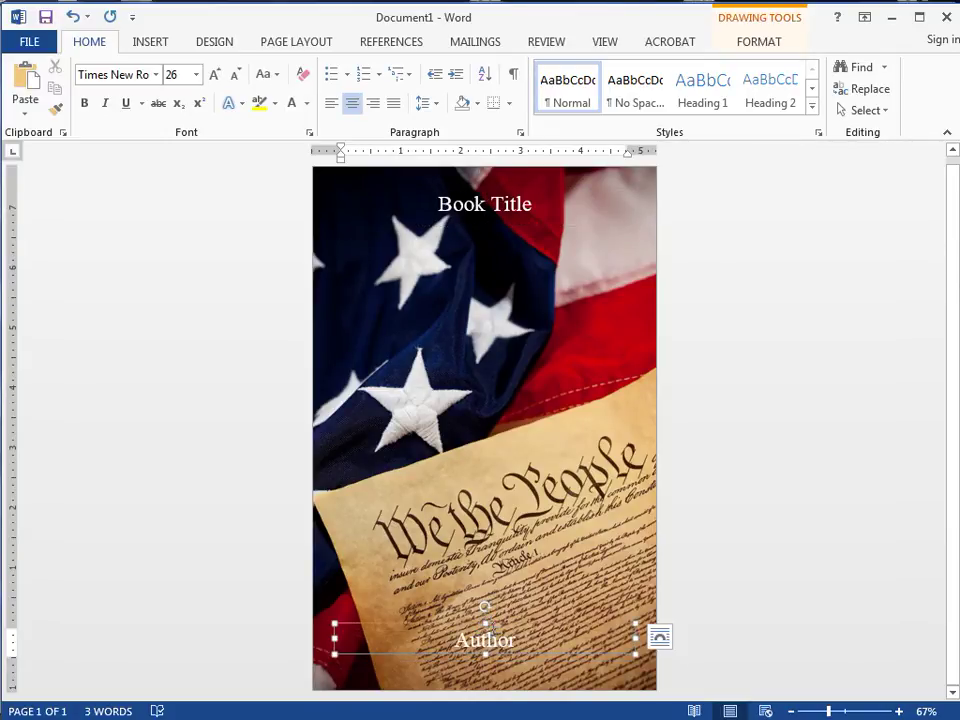
Try moving the background image toward the page's right side and undo the move
{"action": "left_click", "coordinate": [445, 435]}
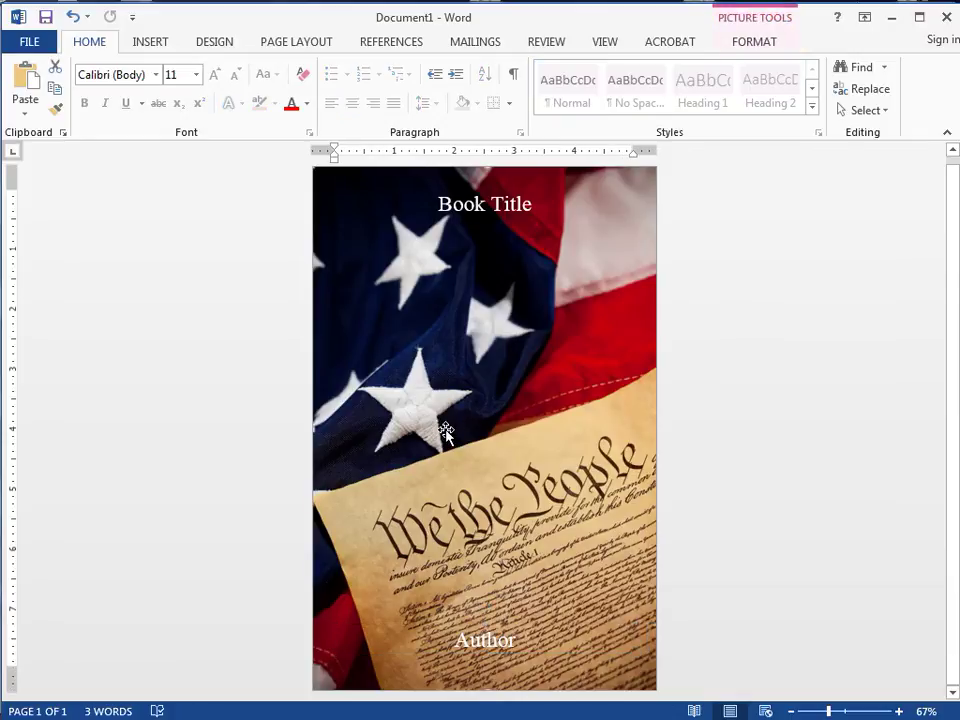
{"action": "left_click_drag", "start_coordinate": [445, 435], "coordinate": [605, 436]}
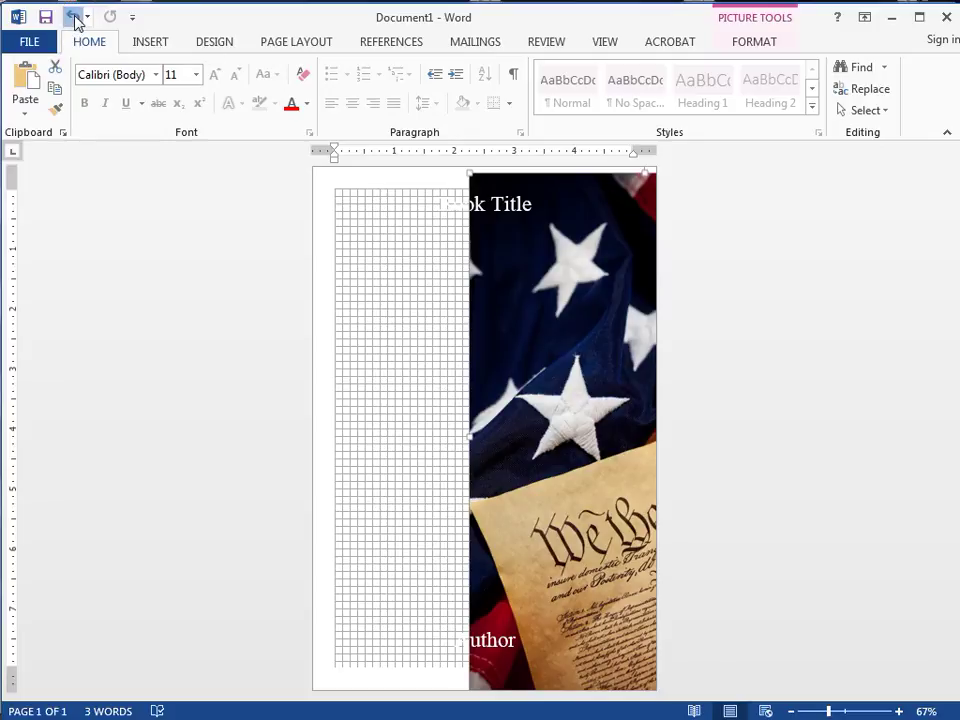
{"action": "left_click", "coordinate": [76, 18]}
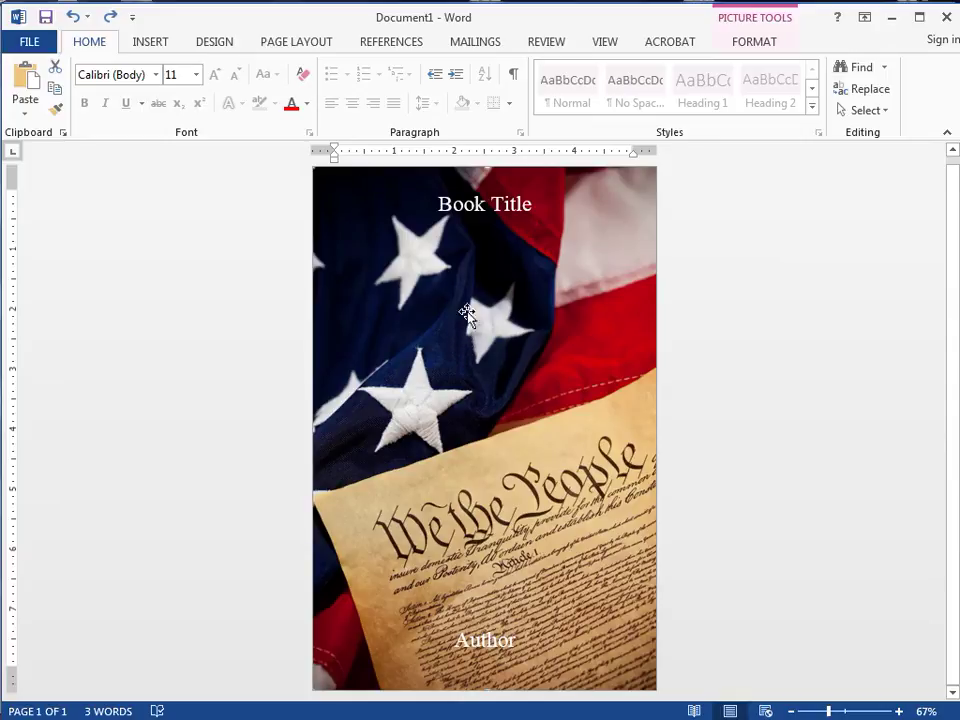
Give the "Book Title" text box a solid dark orange fill and deselect it
{"action": "left_click", "coordinate": [465, 212]}
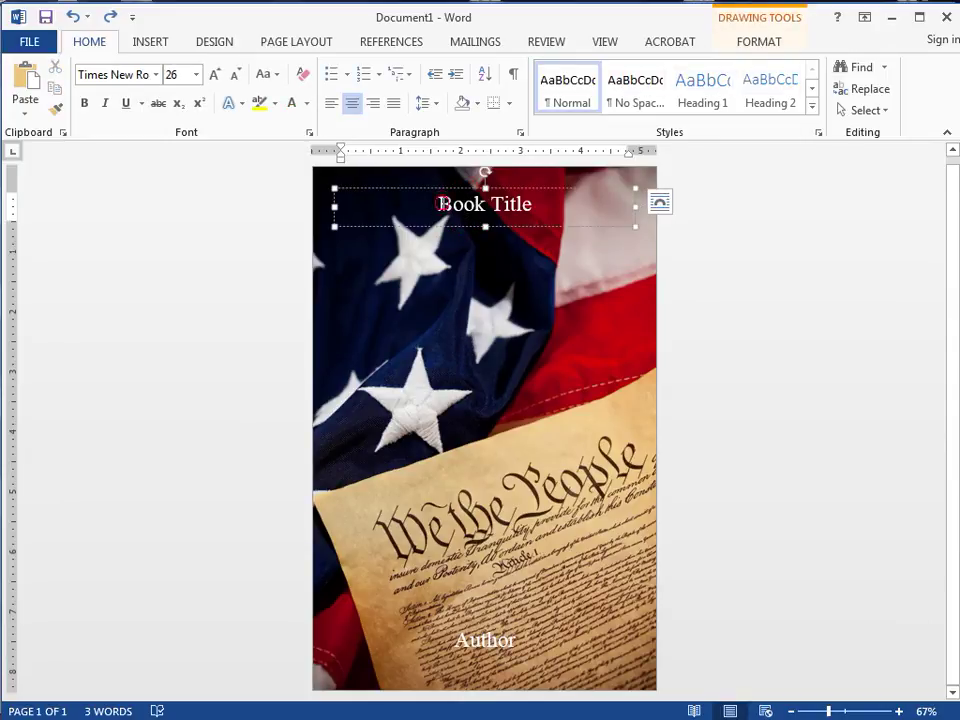
{"action": "left_click_drag", "start_coordinate": [437, 204], "coordinate": [526, 204]}
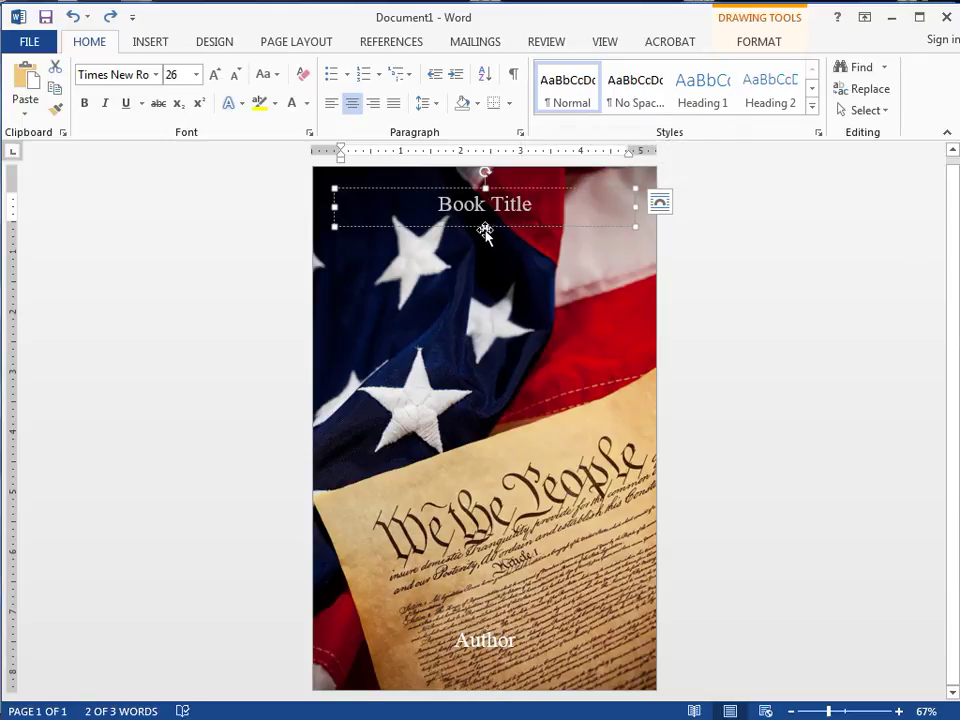
{"action": "right_click", "coordinate": [486, 234]}
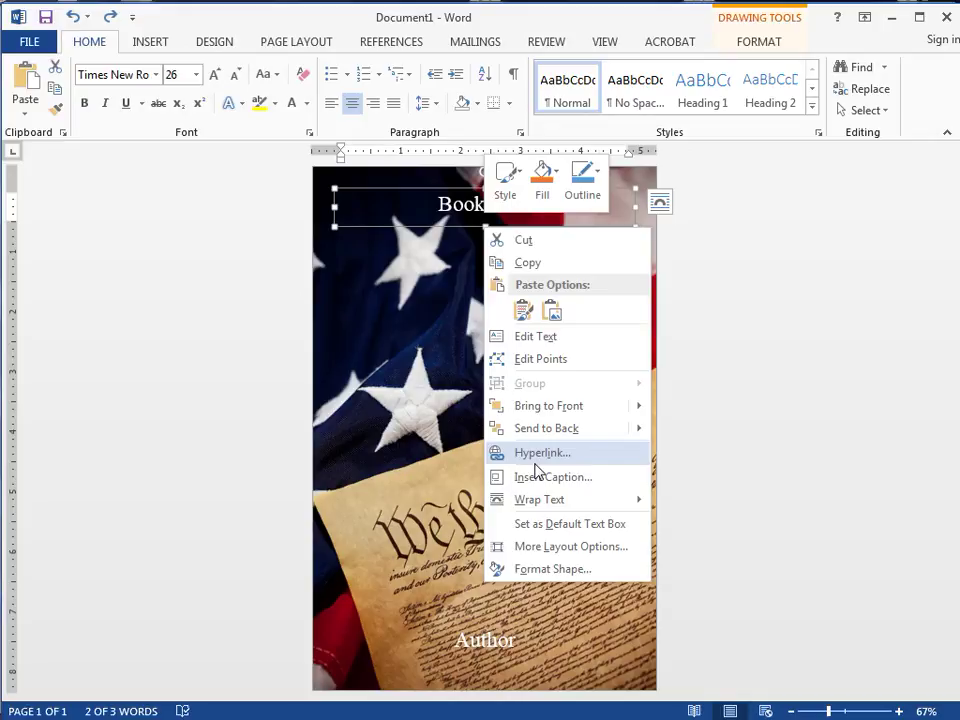
{"action": "left_click", "coordinate": [538, 568]}
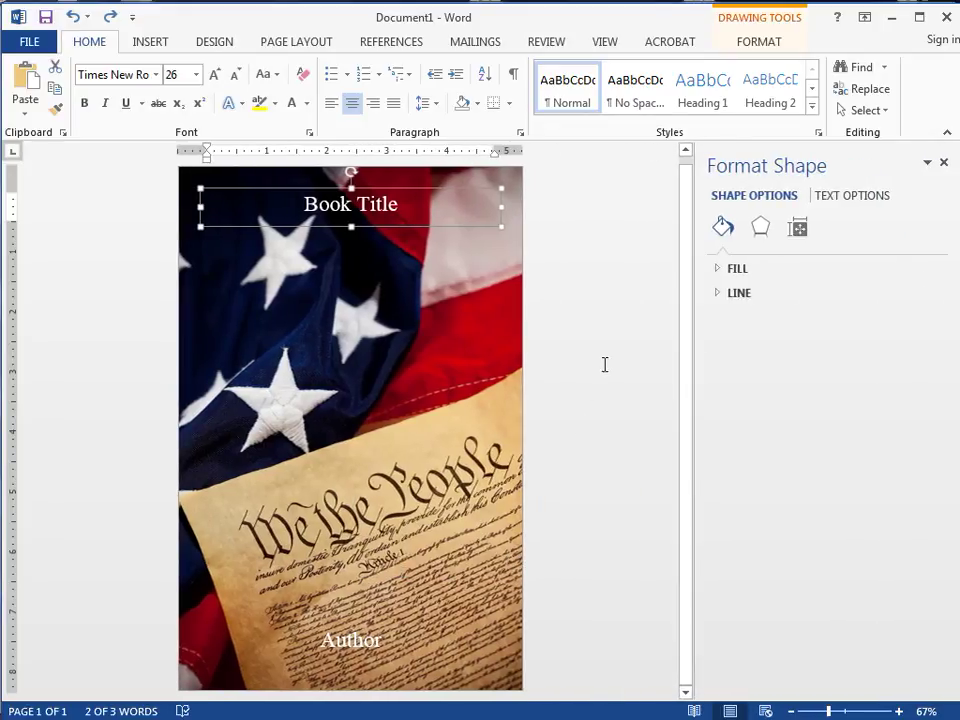
{"action": "left_click", "coordinate": [729, 224]}
{"action": "left_click", "coordinate": [741, 267]}
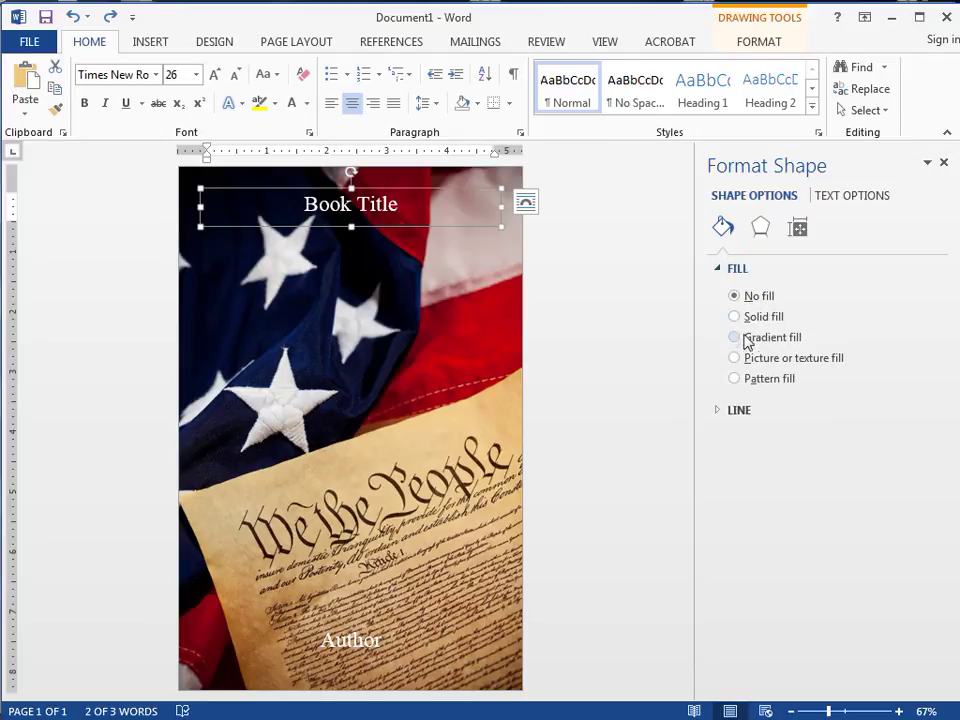
{"action": "left_click", "coordinate": [742, 317]}
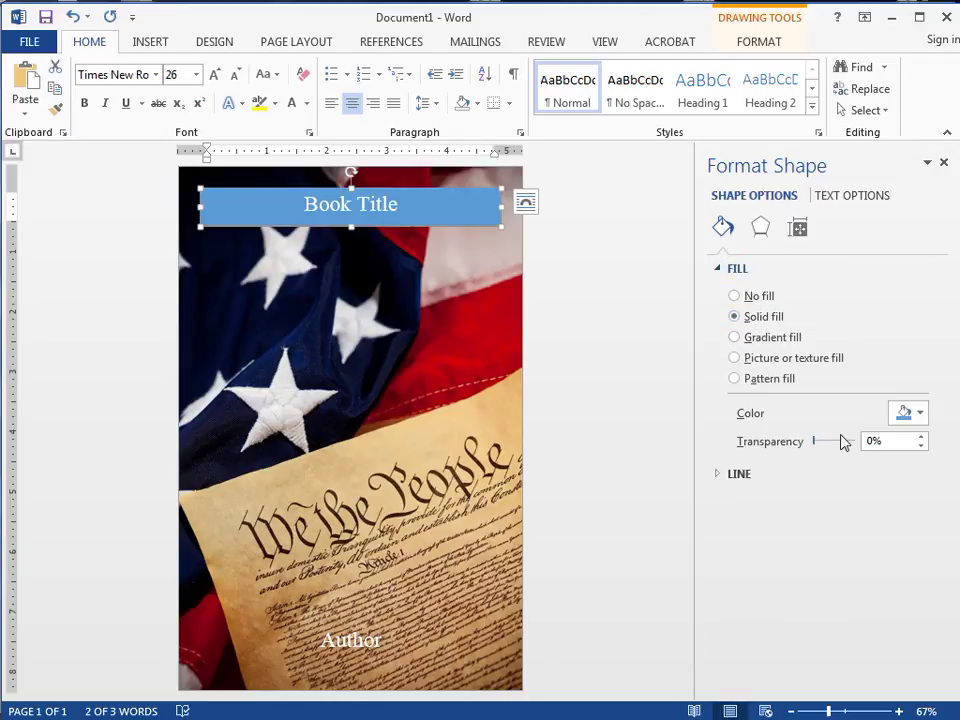
{"action": "left_click", "coordinate": [917, 413]}
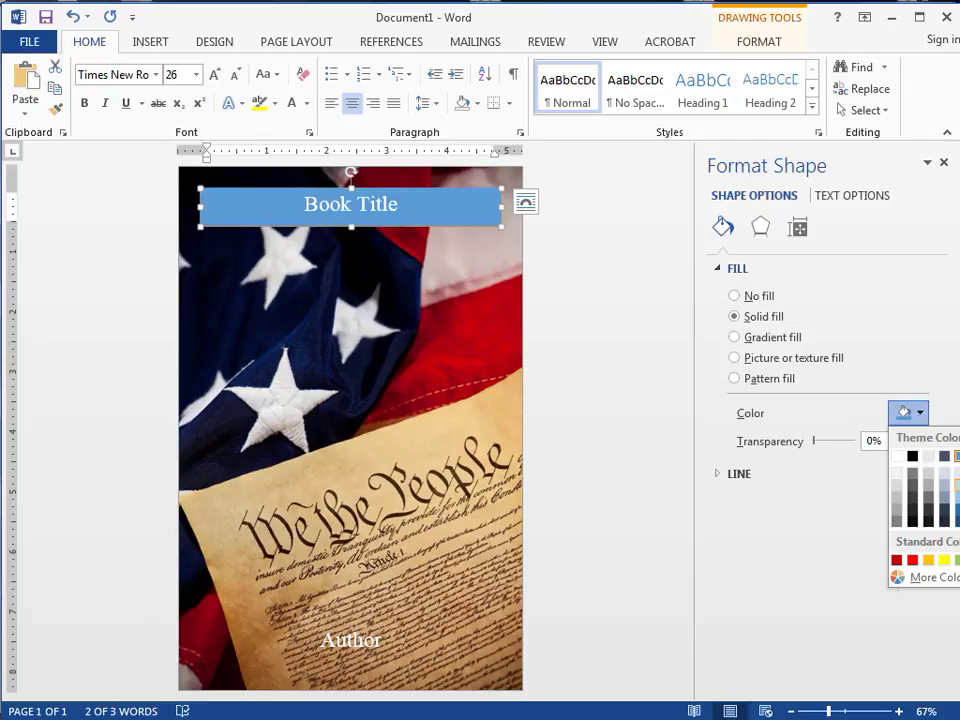
{"action": "left_click", "coordinate": [958, 505]}
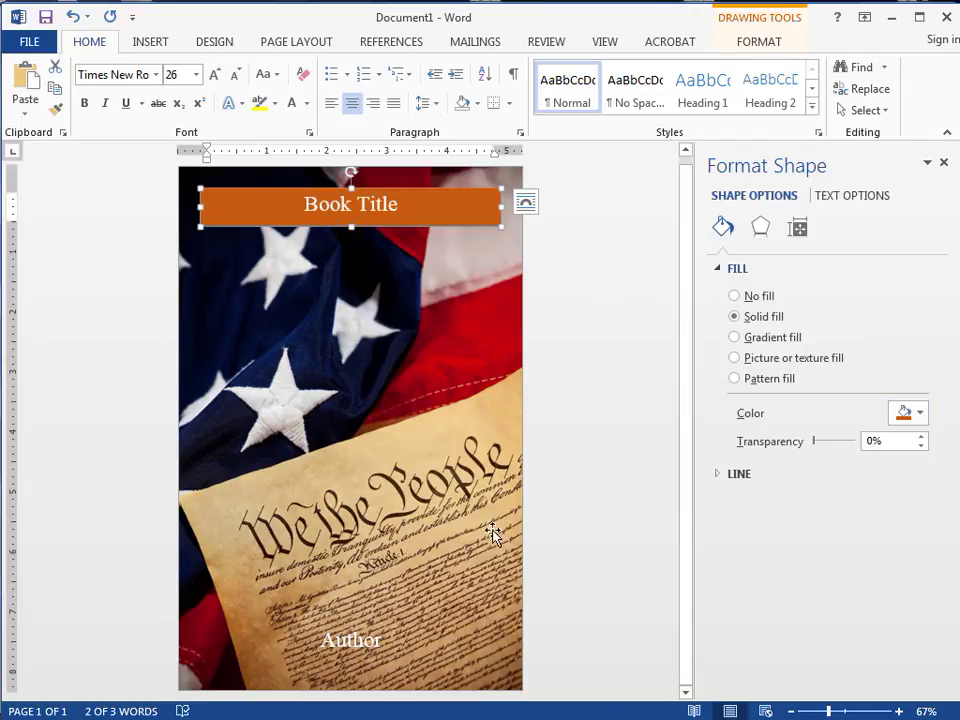
{"action": "left_click", "coordinate": [407, 433]}
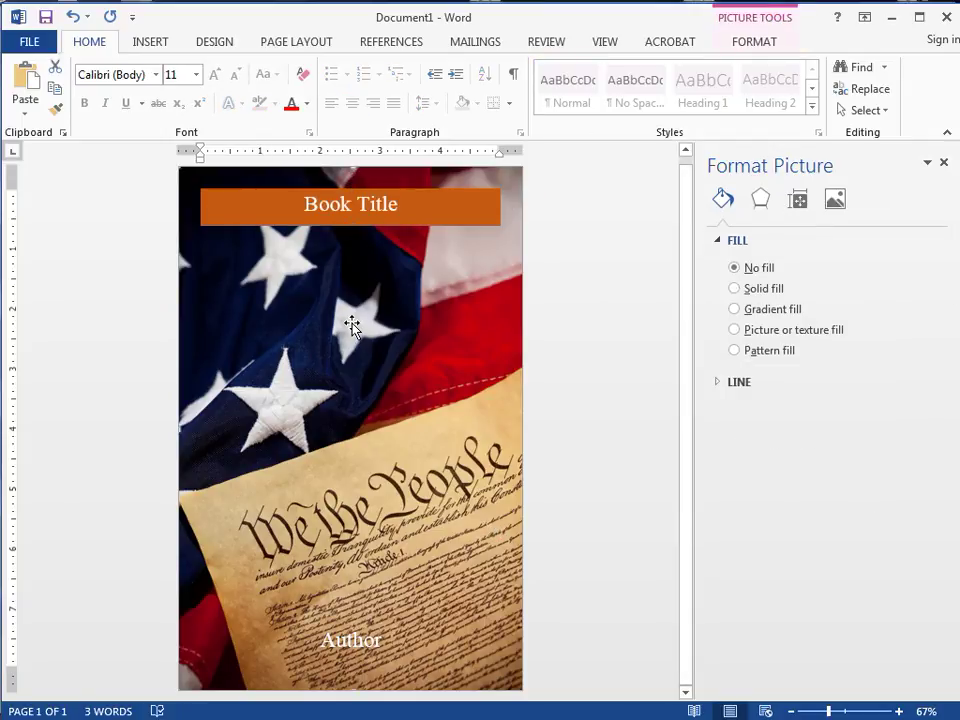